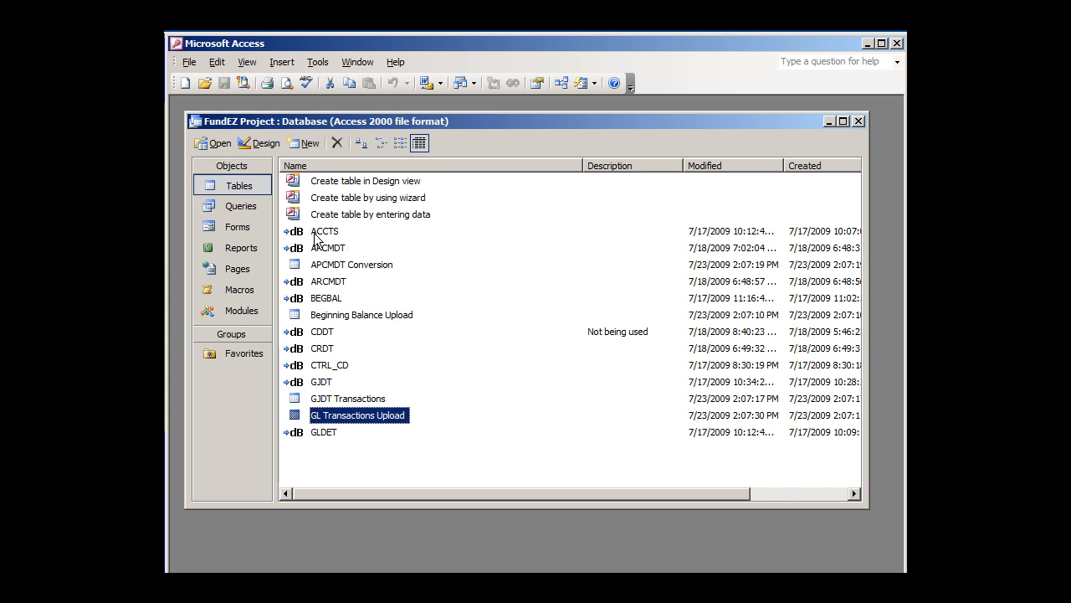
Browse the dBASE 5 files in the FEZ1 folder that are available for linking as tables, without linking any
{"action": "mouse_move", "coordinate": [314, 238]}
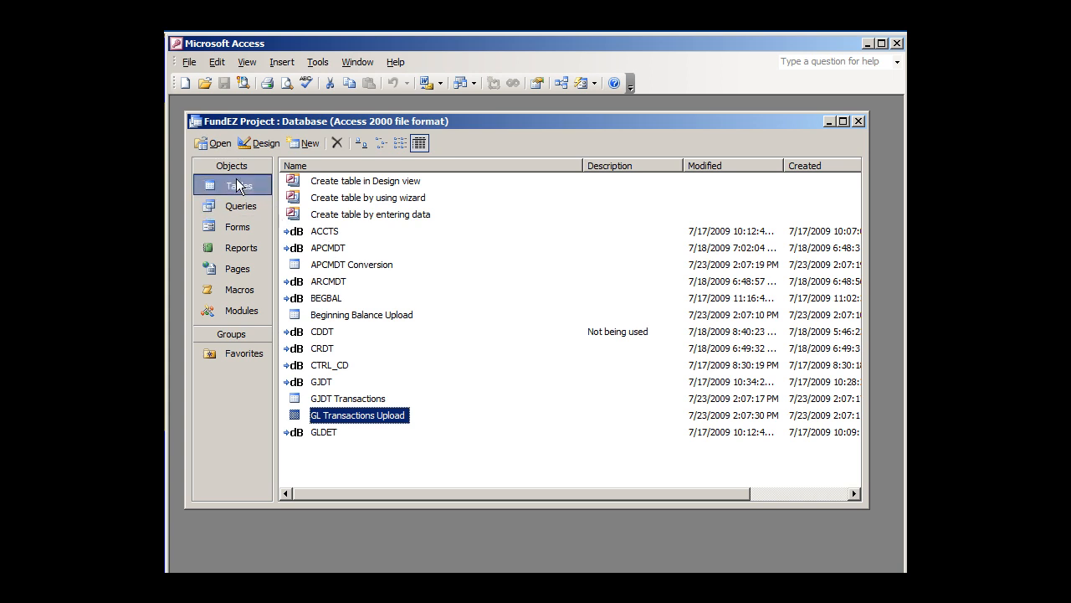
{"action": "left_click", "coordinate": [323, 248]}
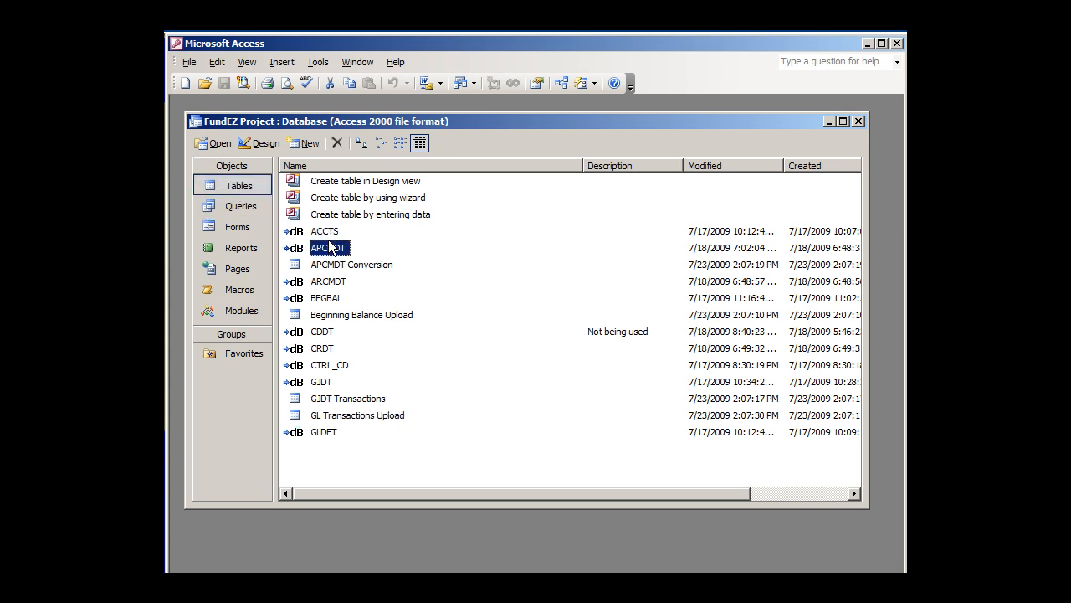
{"action": "left_click", "coordinate": [187, 64]}
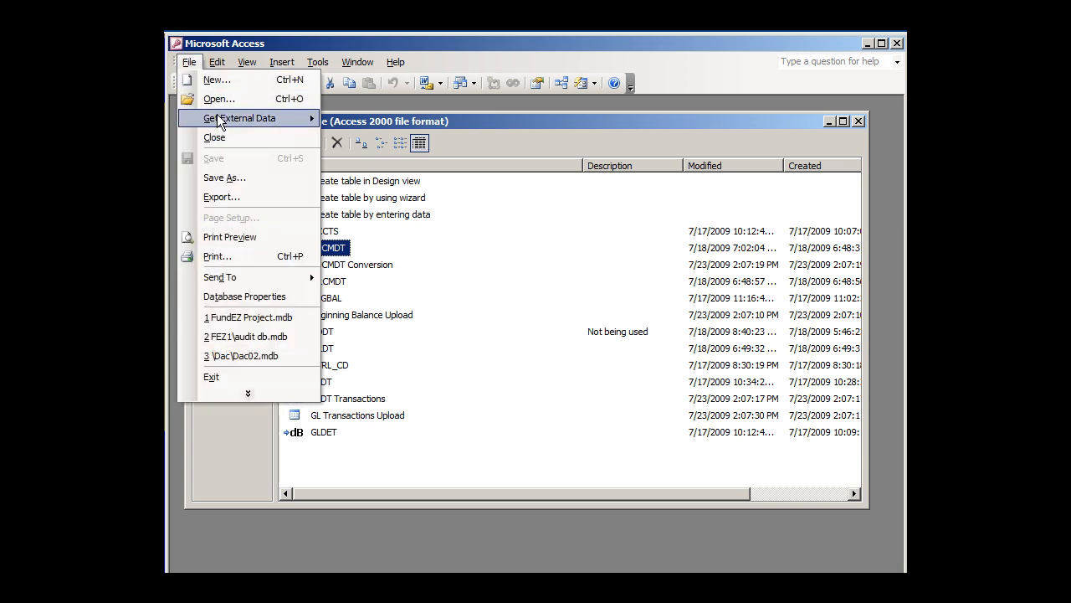
{"action": "mouse_move", "coordinate": [216, 117]}
{"action": "left_click", "coordinate": [336, 144]}
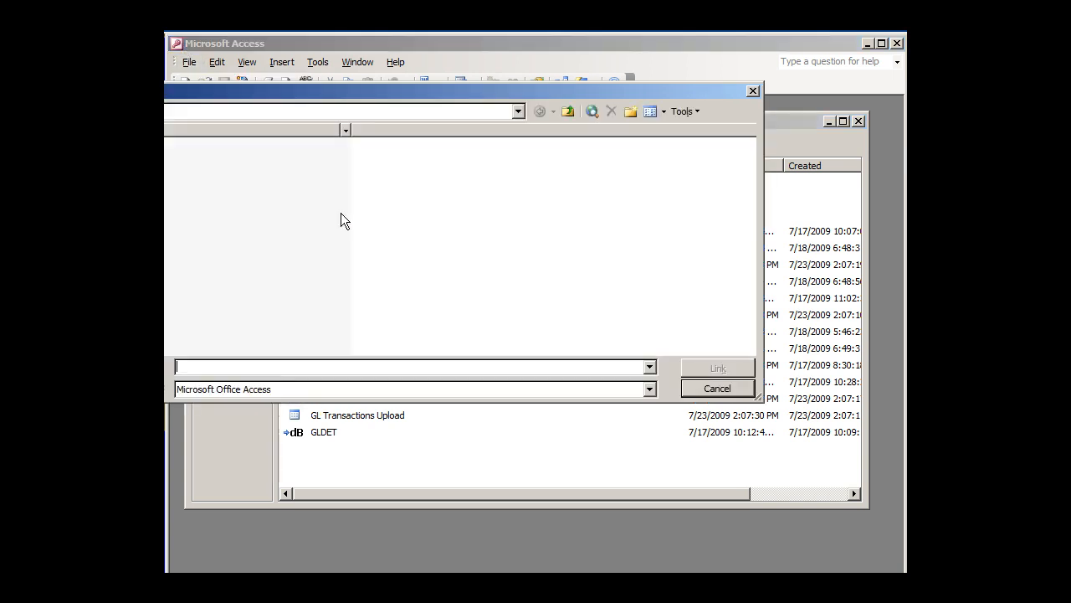
{"action": "left_click_drag", "start_coordinate": [188, 103], "coordinate": [396, 194]}
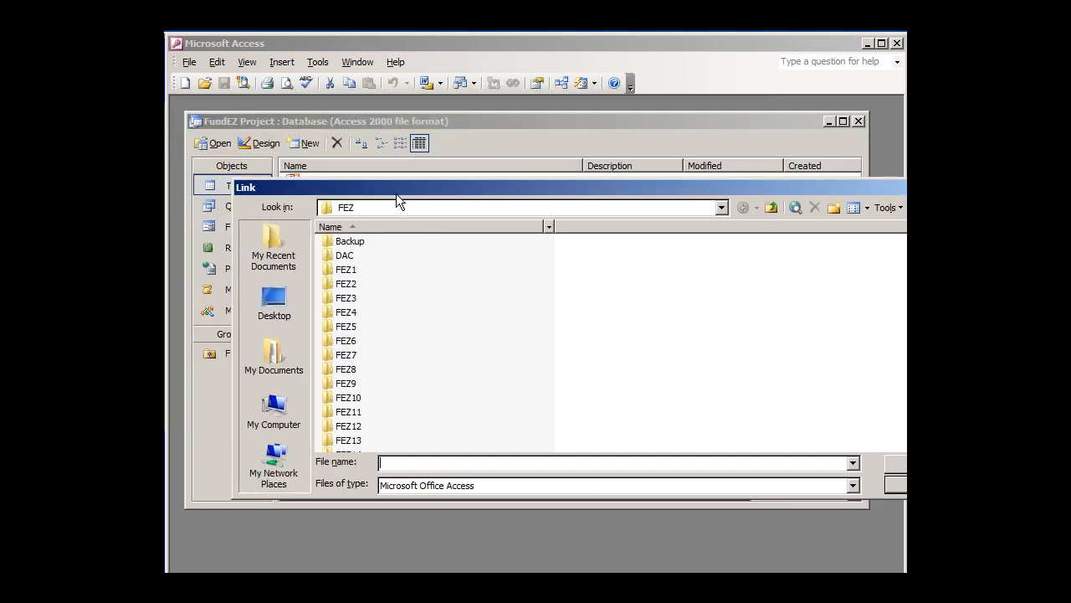
{"action": "double_click", "coordinate": [348, 265]}
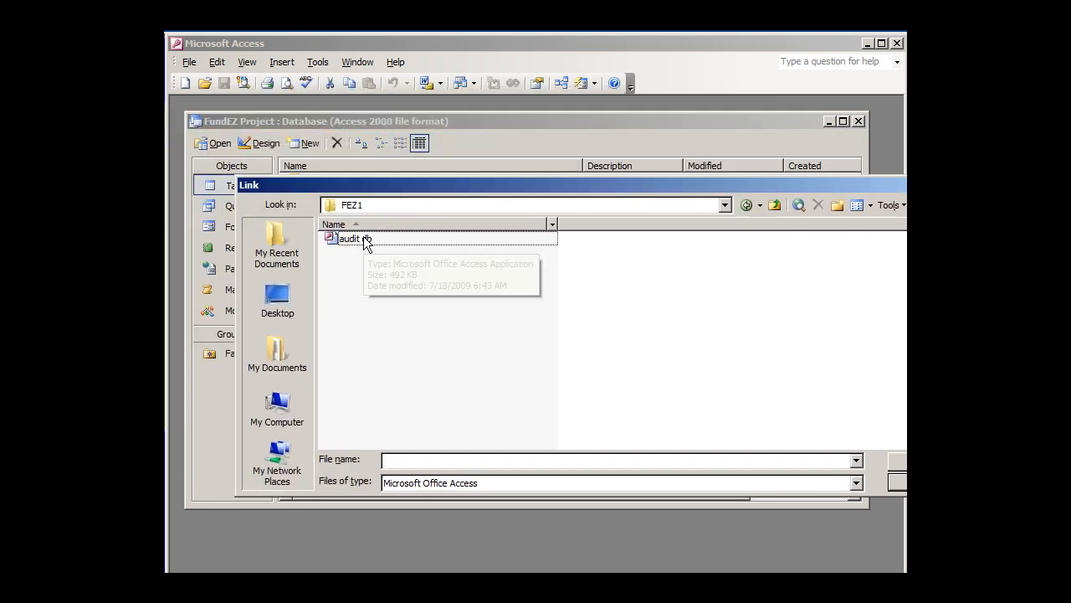
{"action": "left_click", "coordinate": [420, 458]}
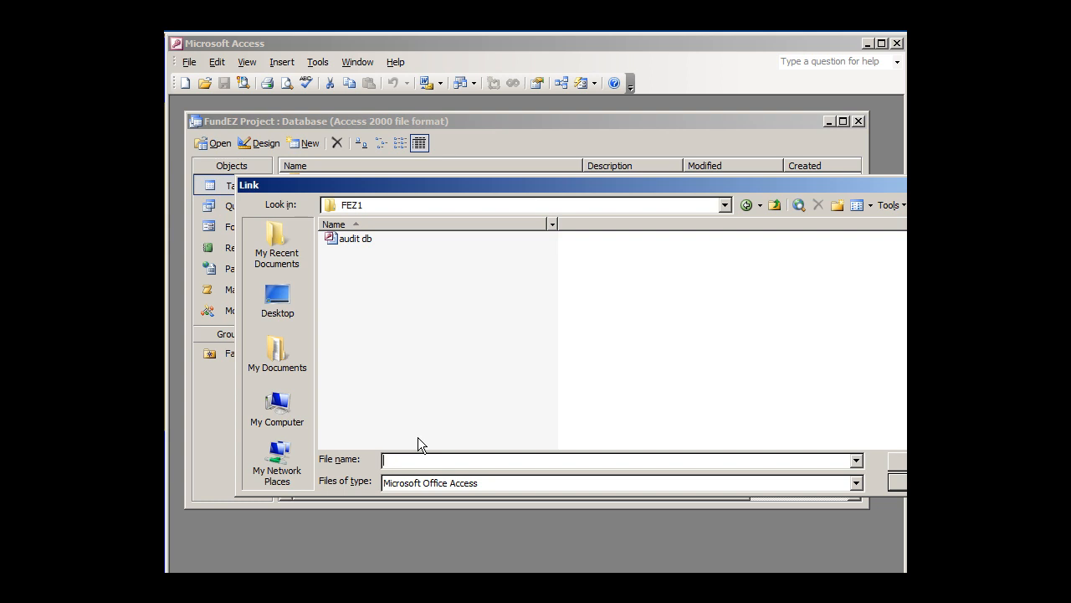
{"action": "left_click", "coordinate": [855, 483]}
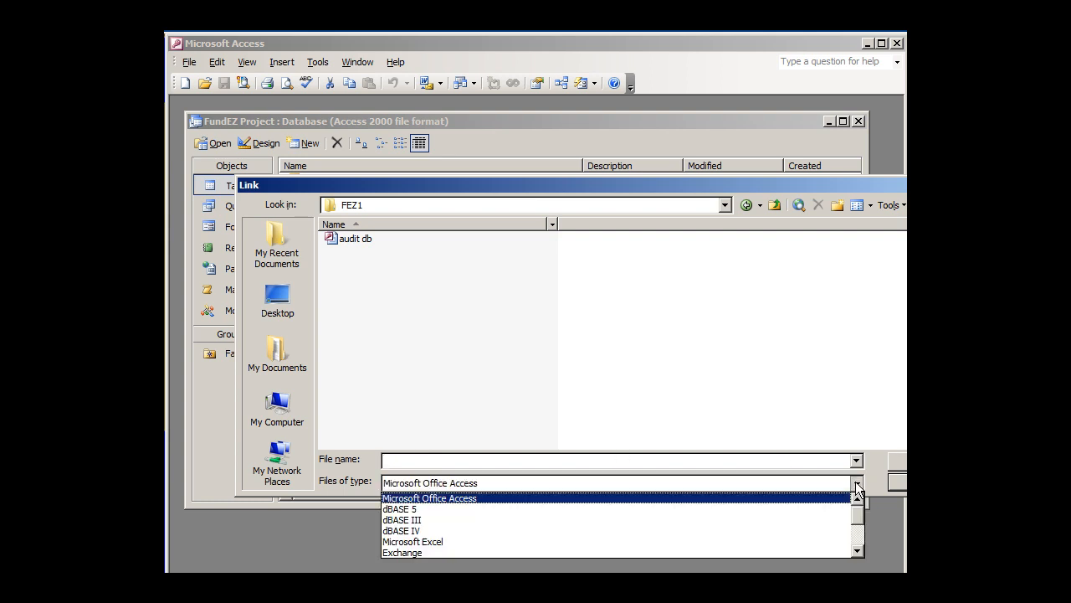
{"action": "left_click", "coordinate": [575, 507]}
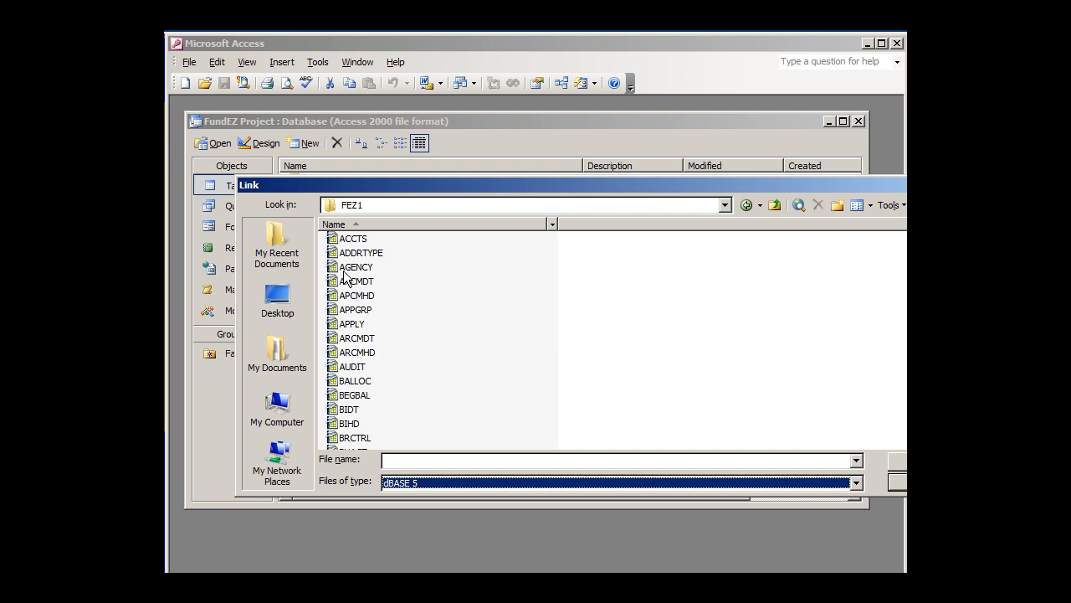
{"action": "left_click", "coordinate": [900, 482]}
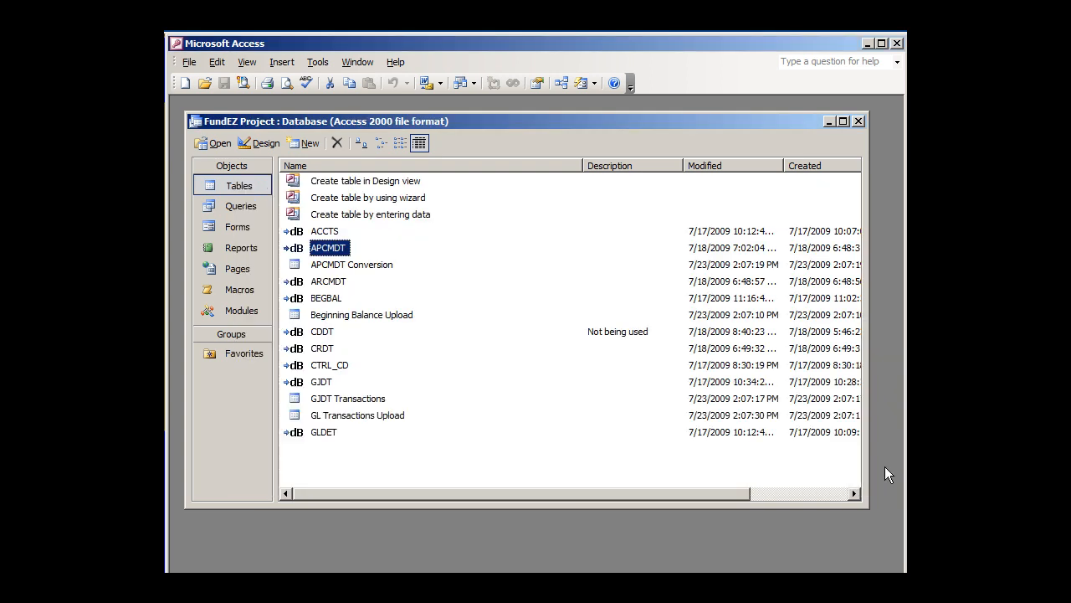
Look over the database's tables from ACCTS and APCMDT down to GJDT Transactions and GL Transactions Upload
{"action": "left_click", "coordinate": [322, 232]}
{"action": "left_click", "coordinate": [327, 250]}
{"action": "left_click", "coordinate": [341, 267]}
{"action": "left_click", "coordinate": [354, 315]}
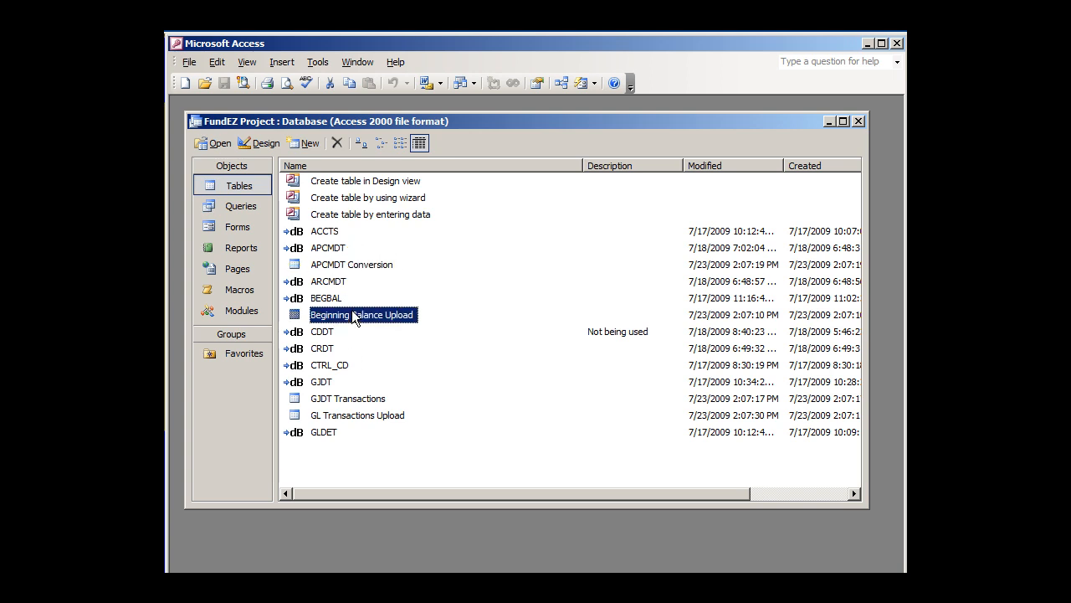
{"action": "left_click", "coordinate": [368, 398]}
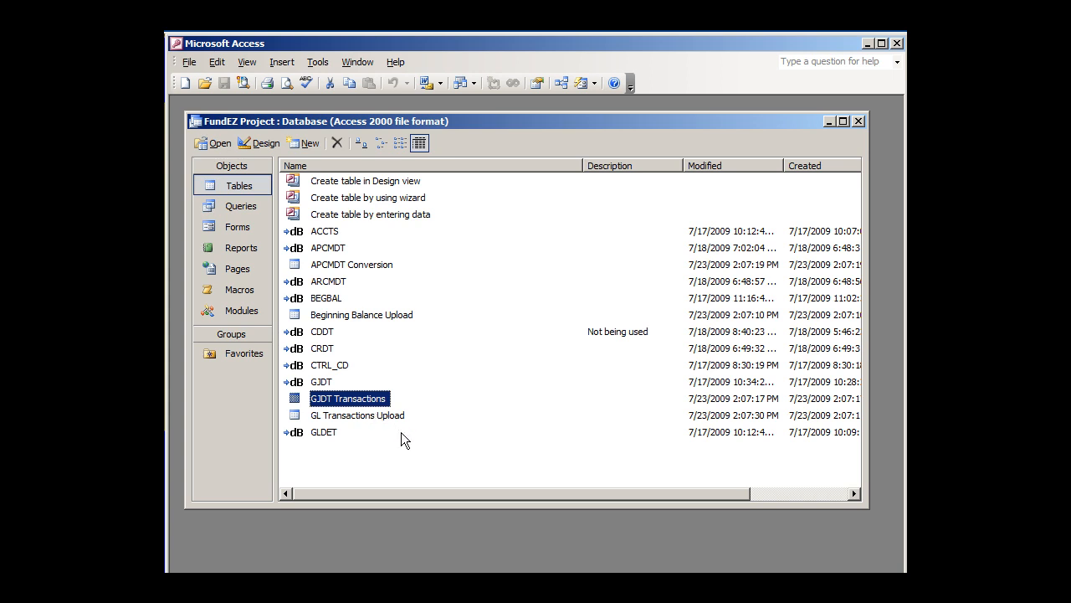
{"action": "left_click", "coordinate": [362, 416]}
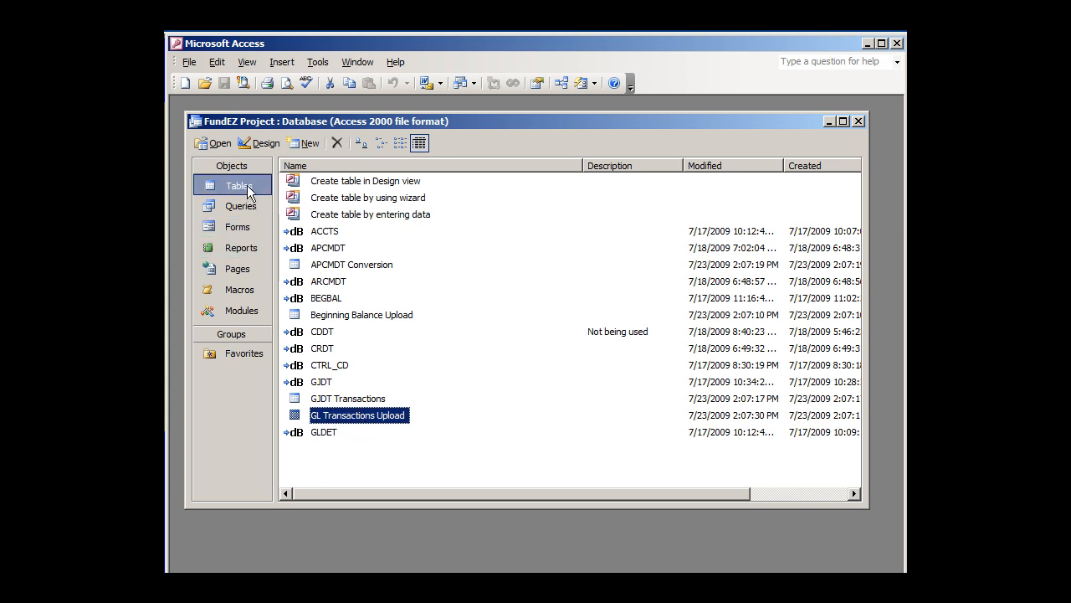
Open the 02 - GLDET Conversion query in Design view and lengthen the ACCTS field list to show all its fields
{"action": "left_click", "coordinate": [249, 209]}
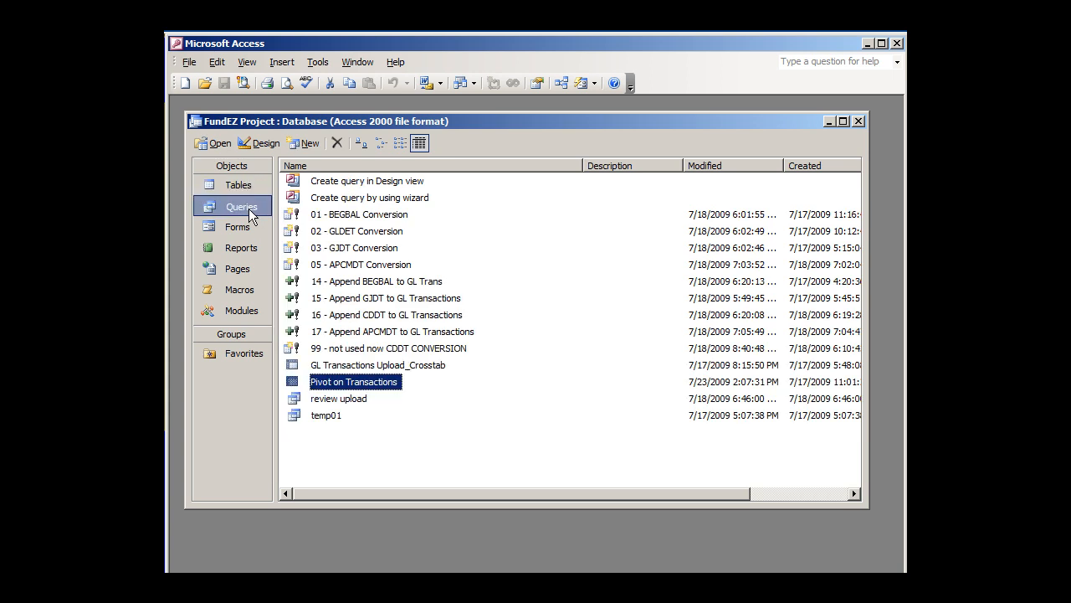
{"action": "left_click", "coordinate": [373, 231]}
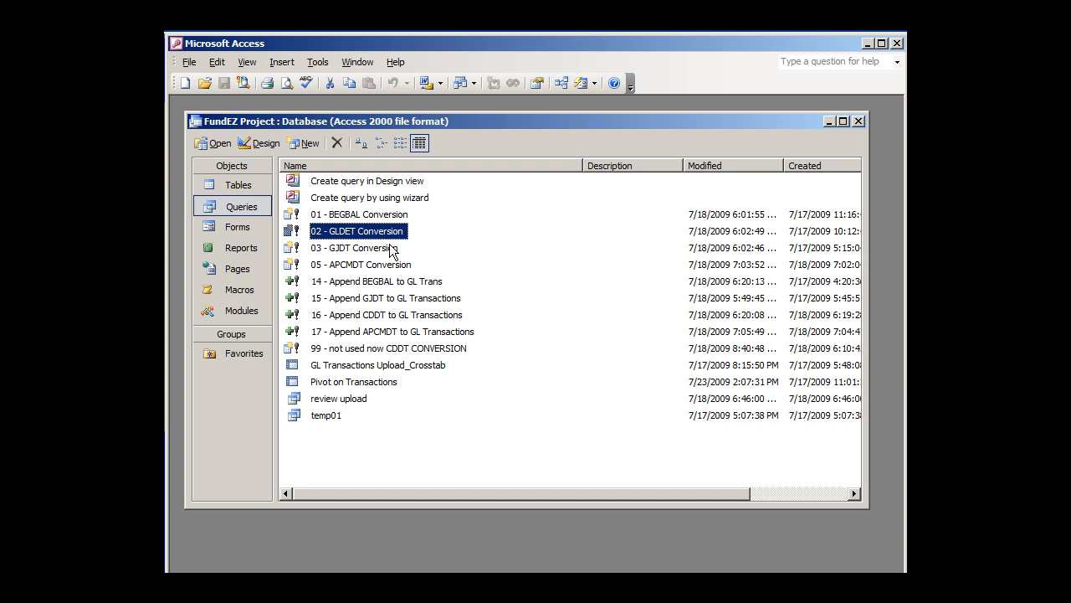
{"action": "left_click", "coordinate": [262, 144]}
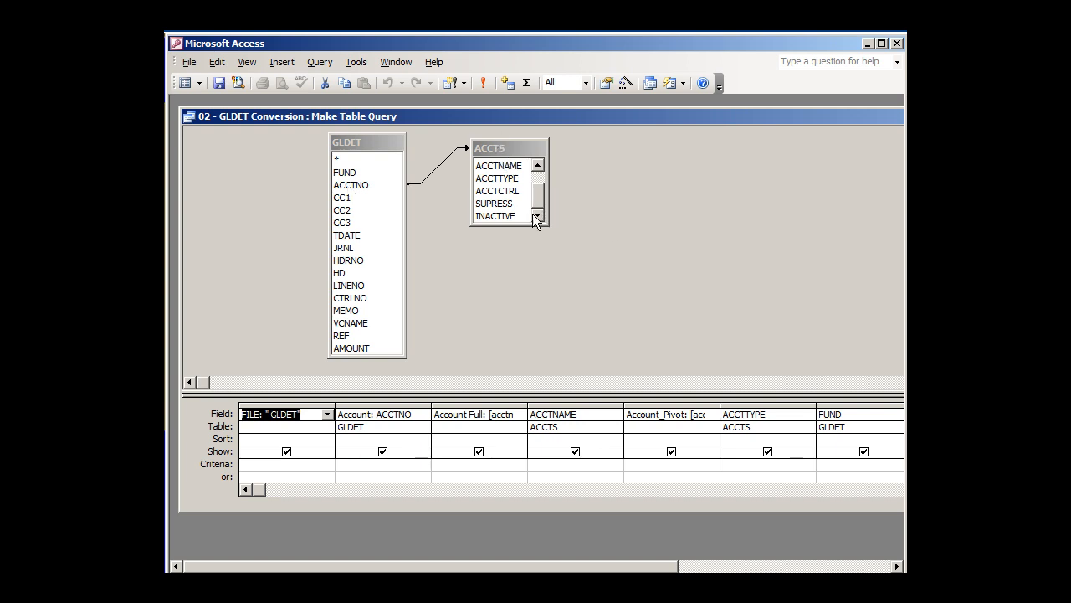
{"action": "left_click_drag", "start_coordinate": [526, 227], "coordinate": [536, 296]}
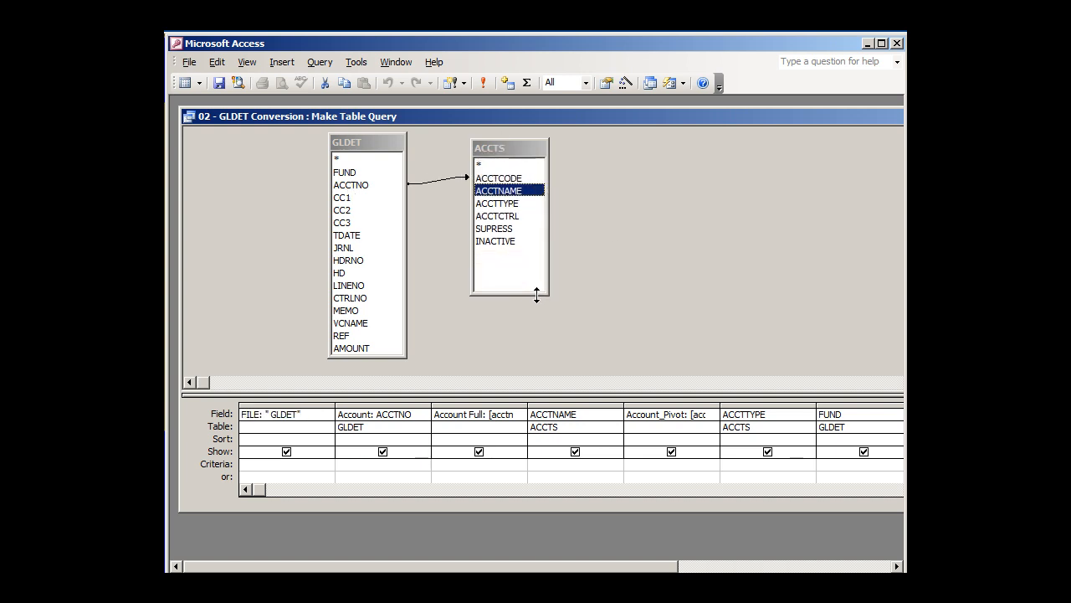
Review the join properties between ACCTNO in GLDET and ACCTCODE in ACCTS
{"action": "left_click", "coordinate": [497, 179]}
{"action": "left_click", "coordinate": [448, 181]}
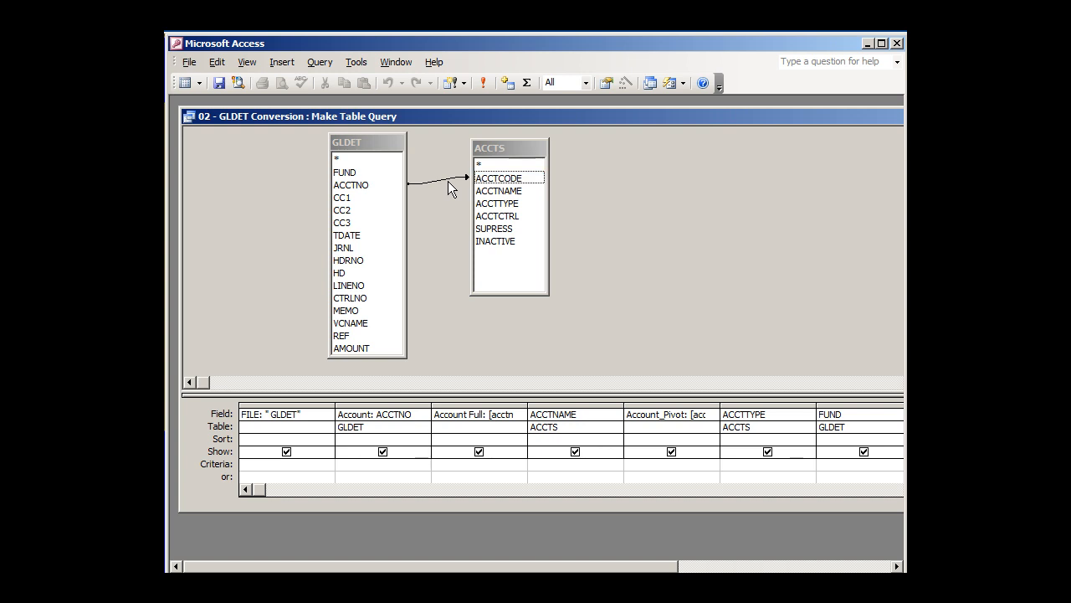
{"action": "double_click", "coordinate": [447, 181]}
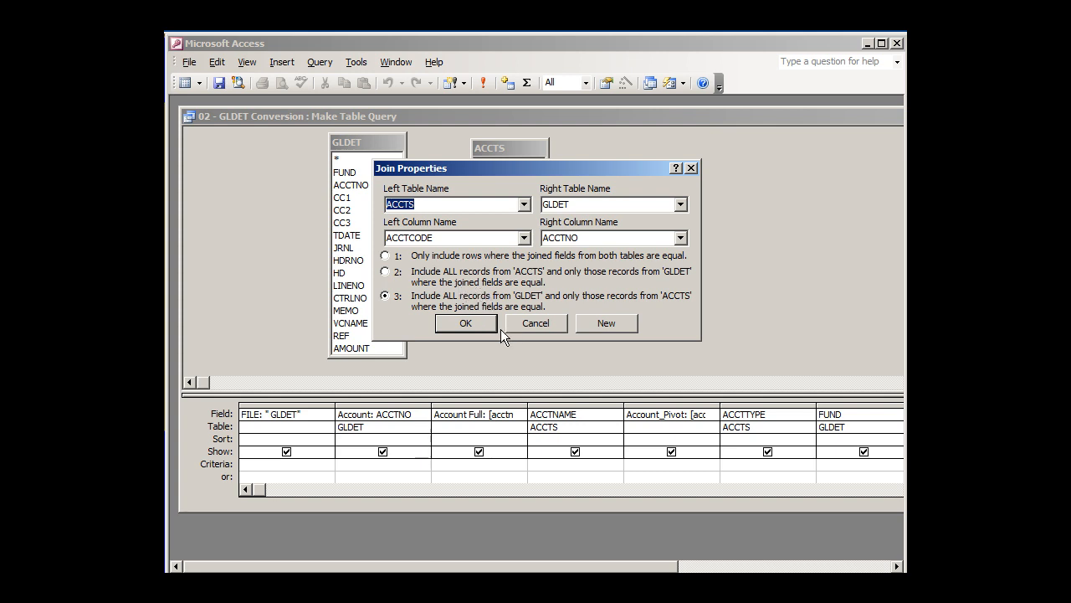
{"action": "left_click", "coordinate": [457, 323]}
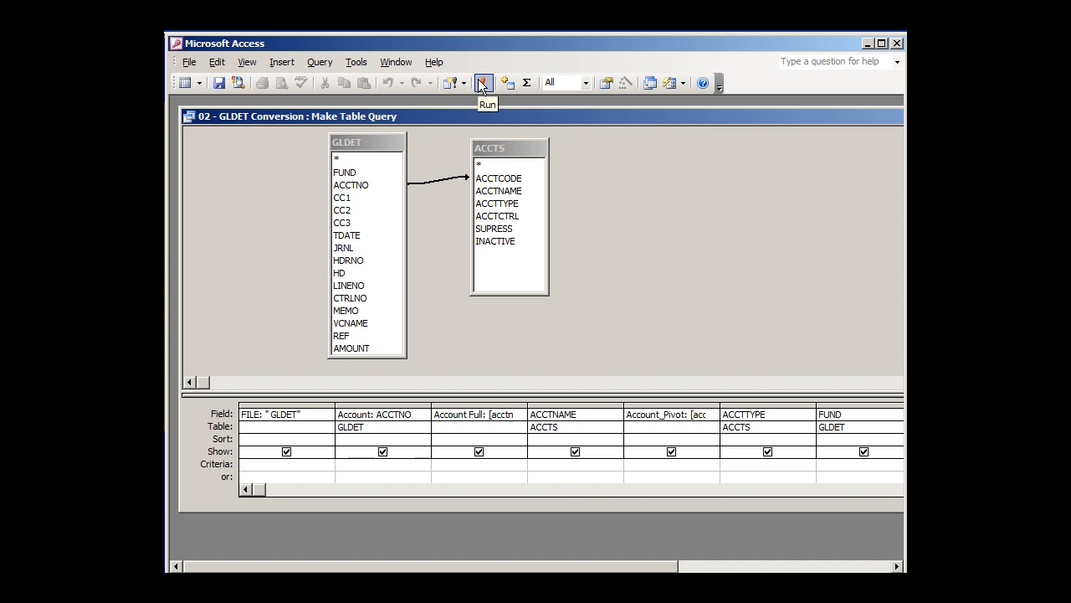
Preview the make-table query's records as a datasheet, return to its design, and check the FILE and Account fields
{"action": "left_click", "coordinate": [184, 83]}
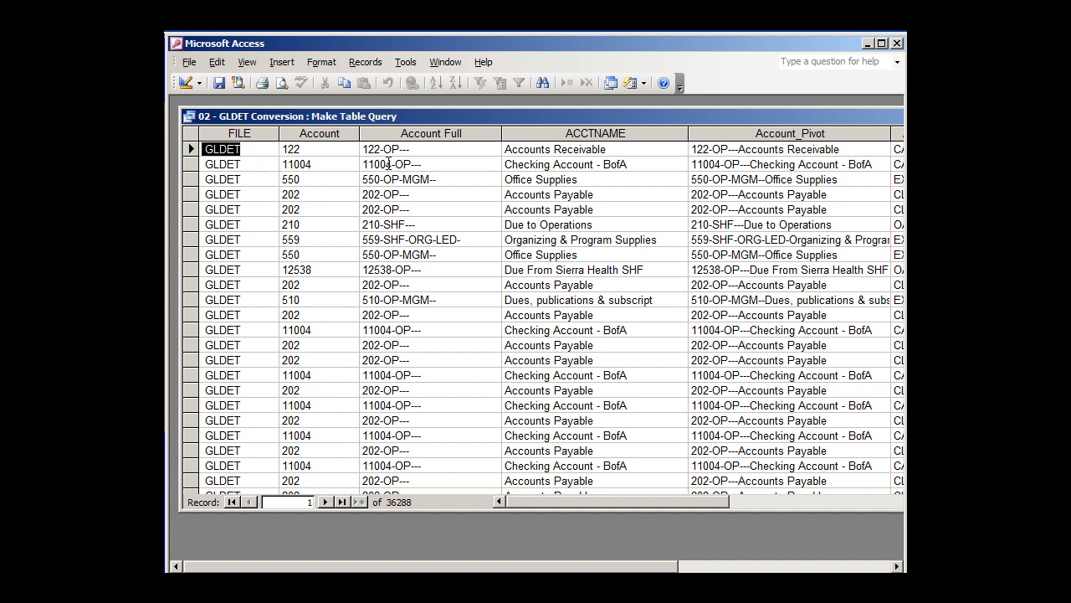
{"action": "left_click", "coordinate": [187, 81]}
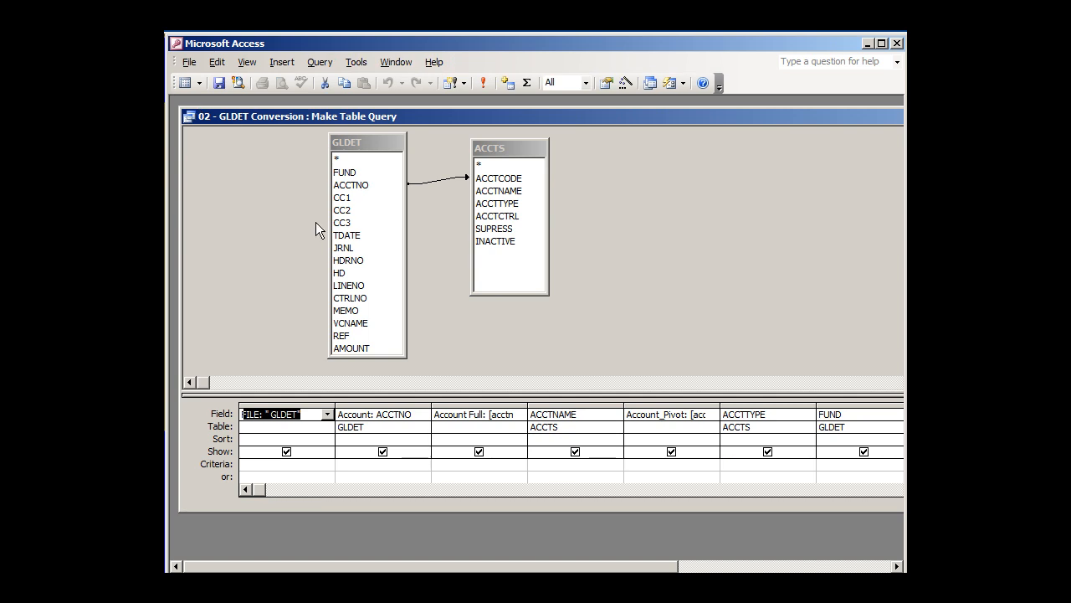
{"action": "left_click", "coordinate": [318, 414]}
{"action": "left_click", "coordinate": [395, 412]}
Widen the Account Full column in the design grid to read its whole expression, and narrow it partway again
{"action": "left_click", "coordinate": [441, 414]}
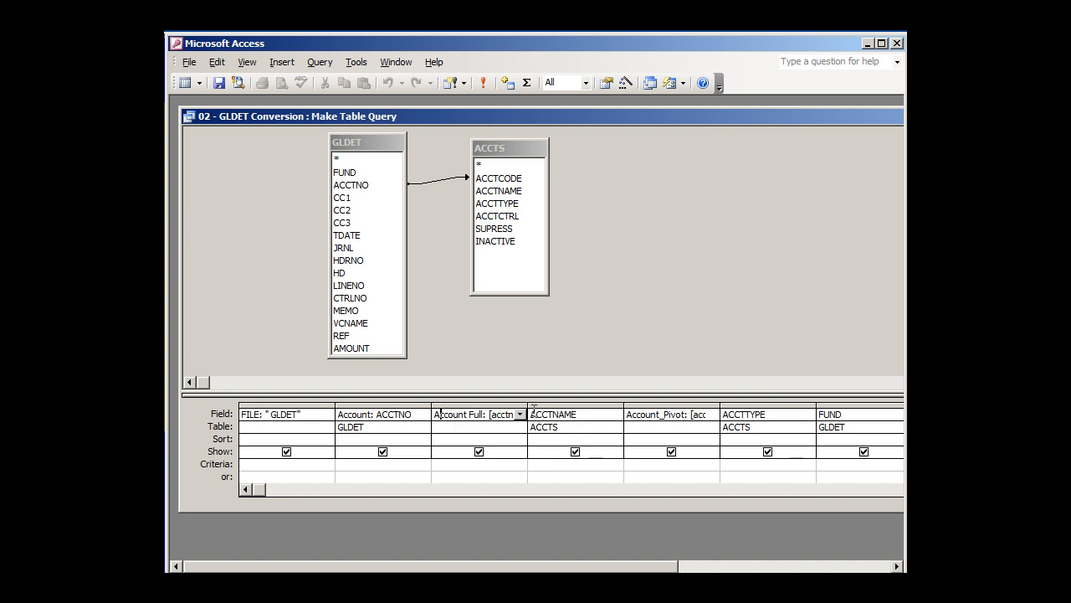
{"action": "left_click_drag", "start_coordinate": [527, 405], "coordinate": [768, 405]}
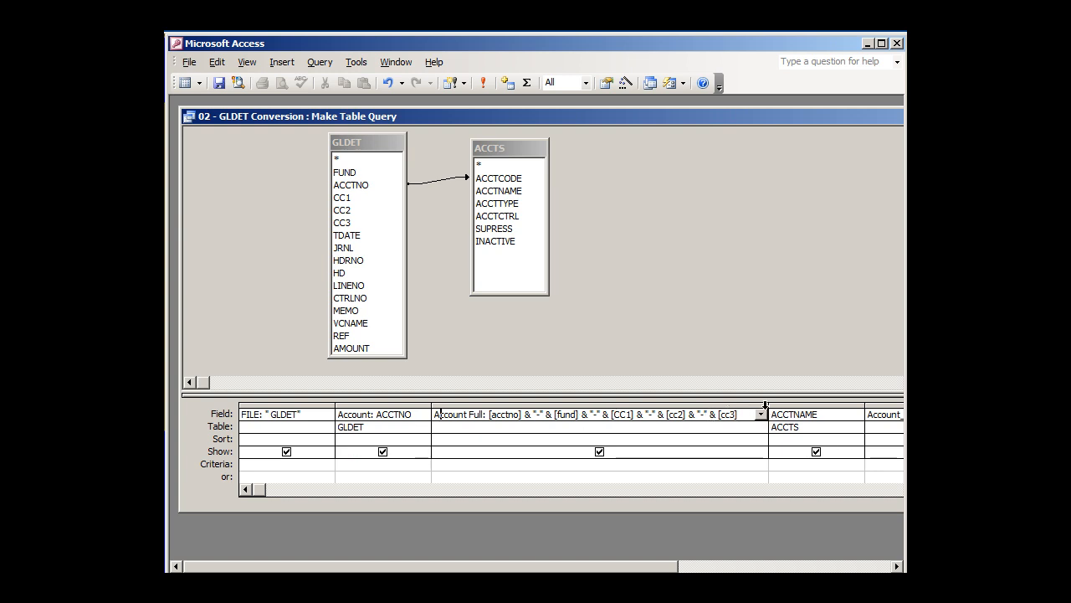
{"action": "left_click_drag", "start_coordinate": [768, 402], "coordinate": [641, 405]}
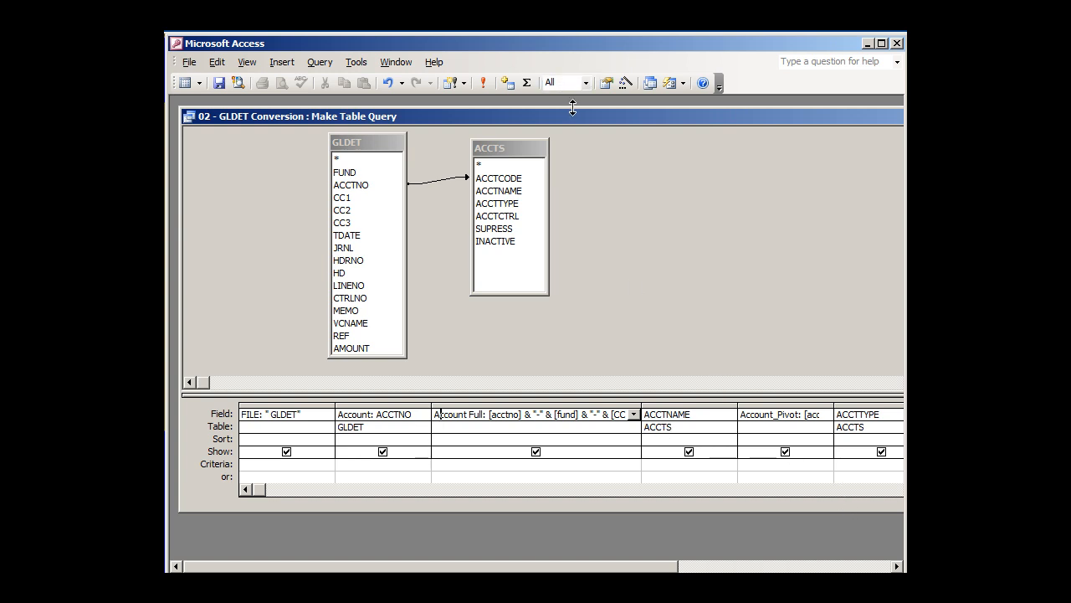
Widen the Account_Pivot column in the design grid to read its full expression, and reduce its width again
{"action": "left_click_drag", "start_coordinate": [575, 113], "coordinate": [406, 112]}
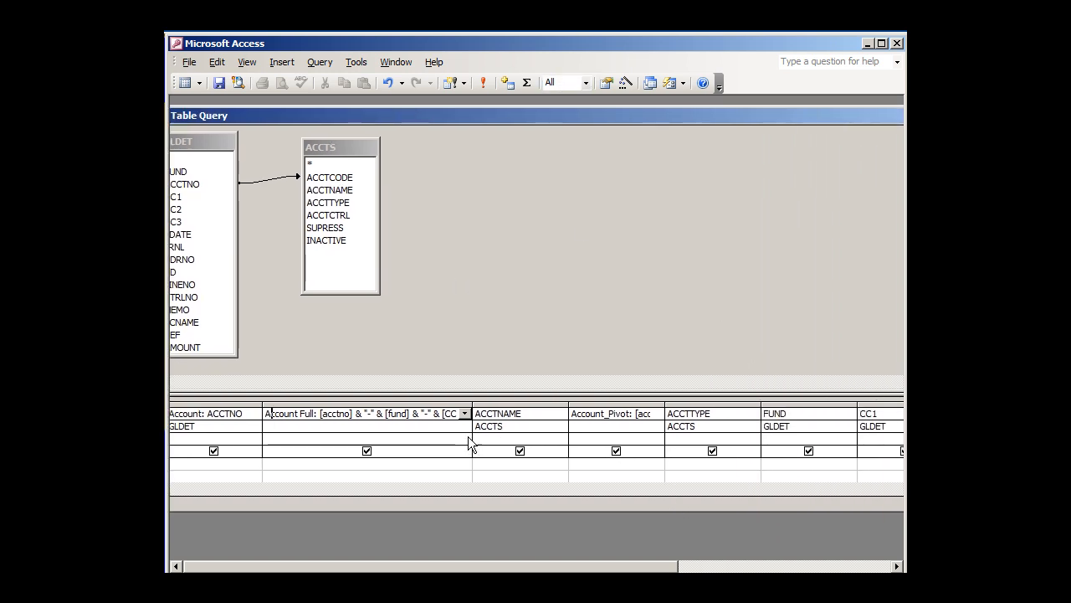
{"action": "left_click", "coordinate": [620, 413]}
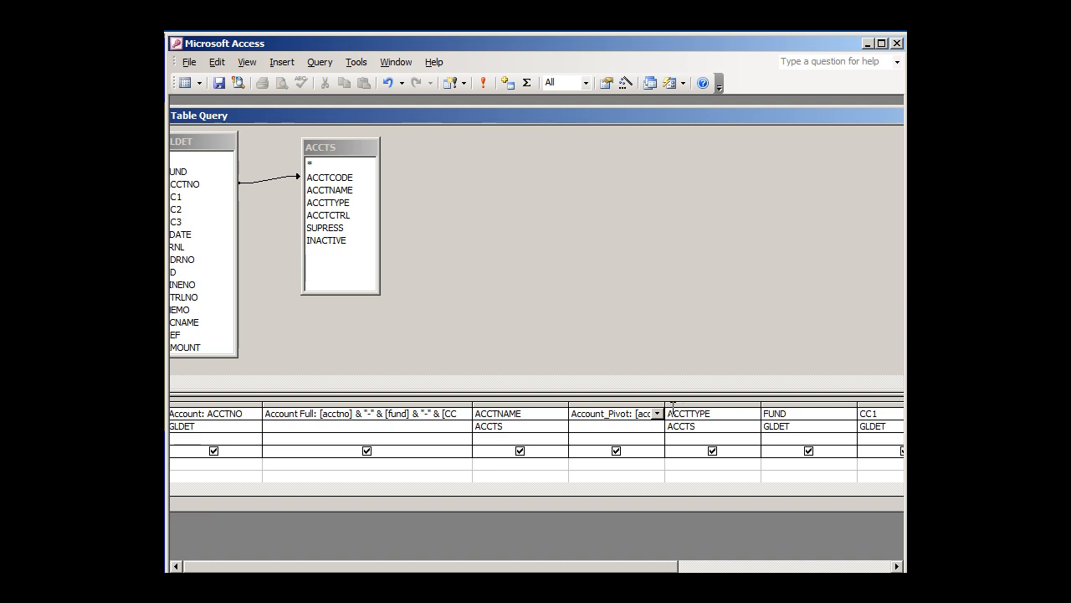
{"action": "left_click_drag", "start_coordinate": [663, 402], "coordinate": [743, 403]}
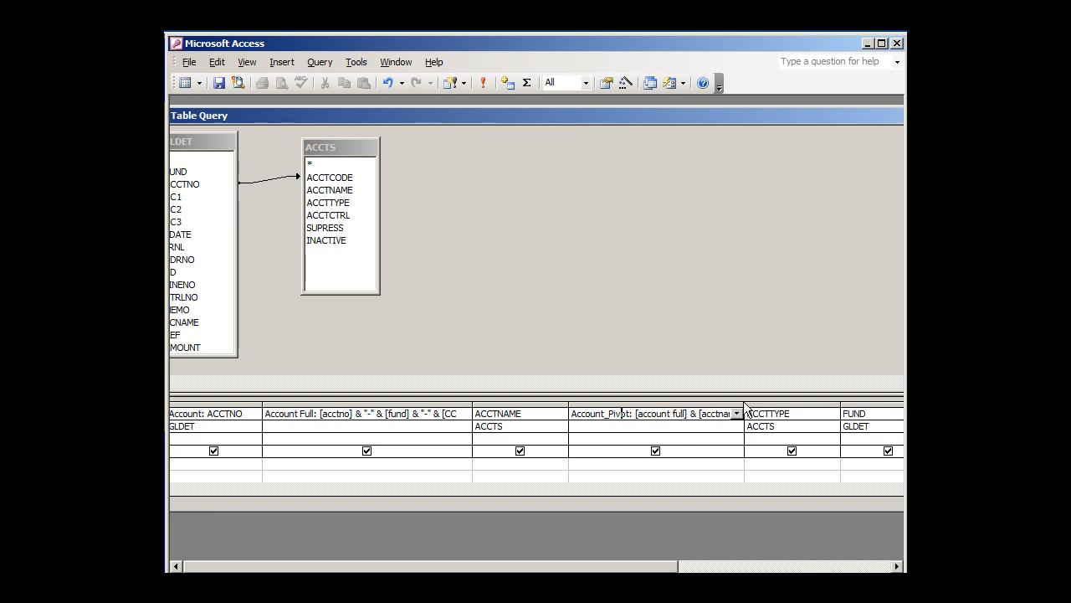
{"action": "left_click_drag", "start_coordinate": [746, 403], "coordinate": [784, 403]}
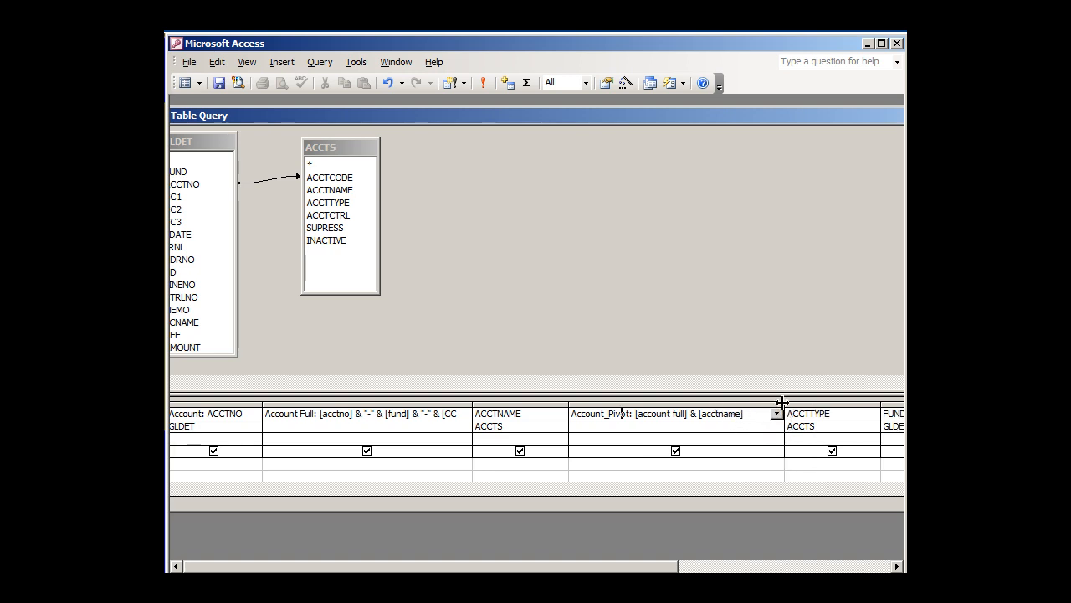
{"action": "left_click_drag", "start_coordinate": [781, 403], "coordinate": [721, 403]}
Widen the month column in the design grid until its full year-and-month expression can be read
{"action": "left_click_drag", "start_coordinate": [653, 111], "coordinate": [439, 164]}
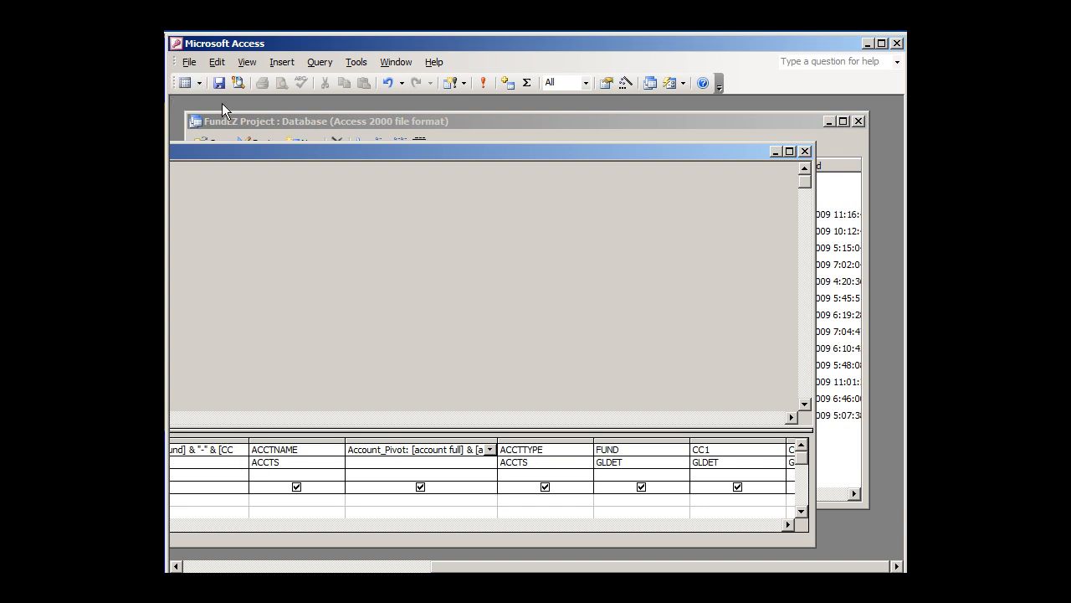
{"action": "double_click", "coordinate": [251, 153]}
{"action": "left_click_drag", "start_coordinate": [454, 122], "coordinate": [333, 131]}
{"action": "left_click_drag", "start_coordinate": [472, 127], "coordinate": [326, 125]}
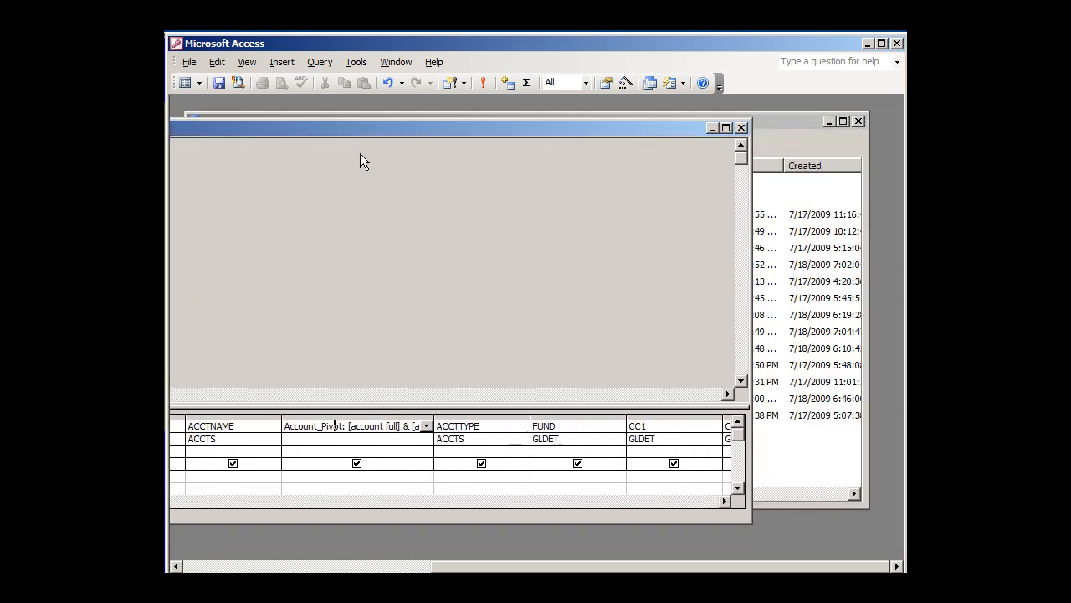
{"action": "left_click", "coordinate": [701, 501]}
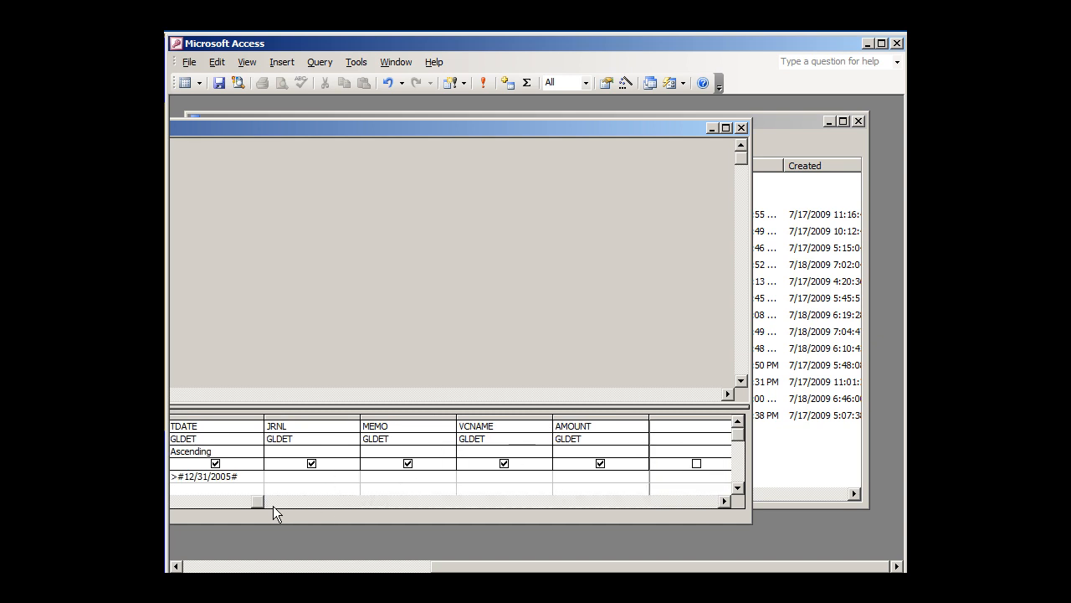
{"action": "left_click_drag", "start_coordinate": [254, 500], "coordinate": [223, 494]}
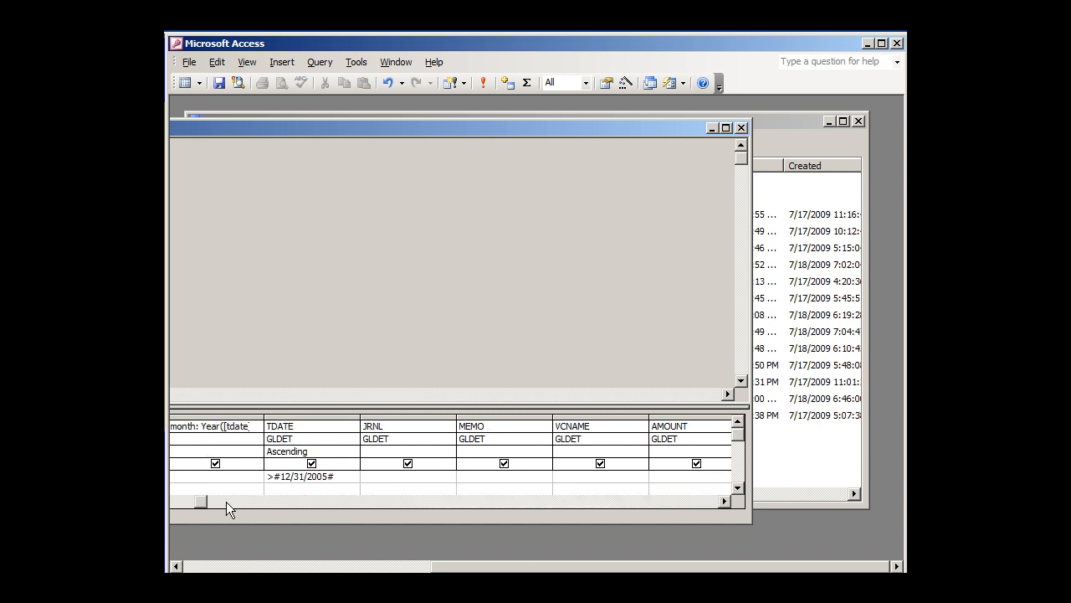
{"action": "left_click", "coordinate": [228, 425]}
{"action": "double_click", "coordinate": [257, 129]}
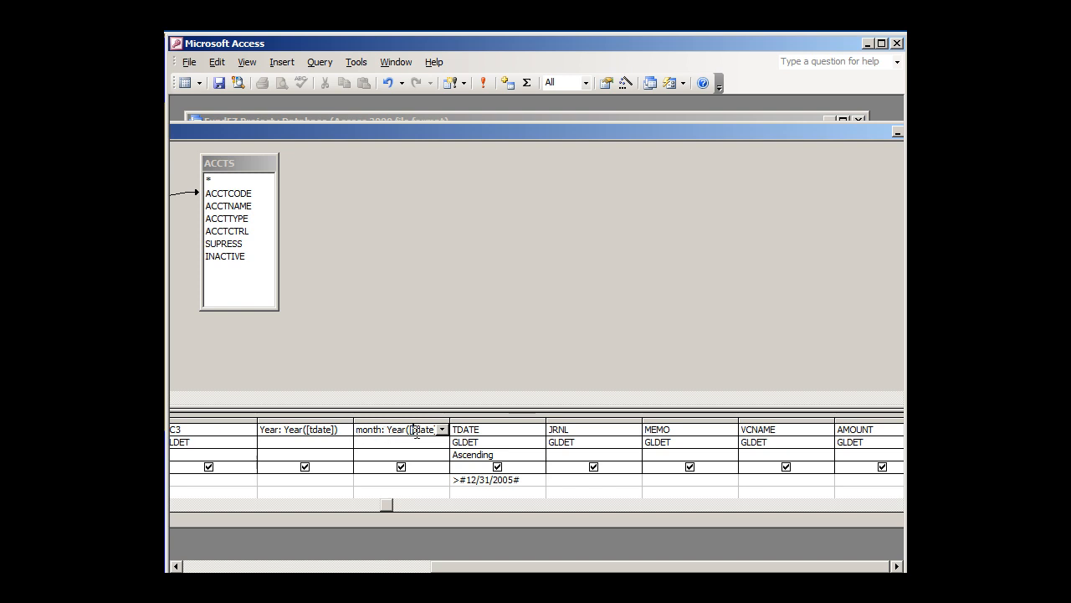
{"action": "left_click_drag", "start_coordinate": [449, 418], "coordinate": [676, 418]}
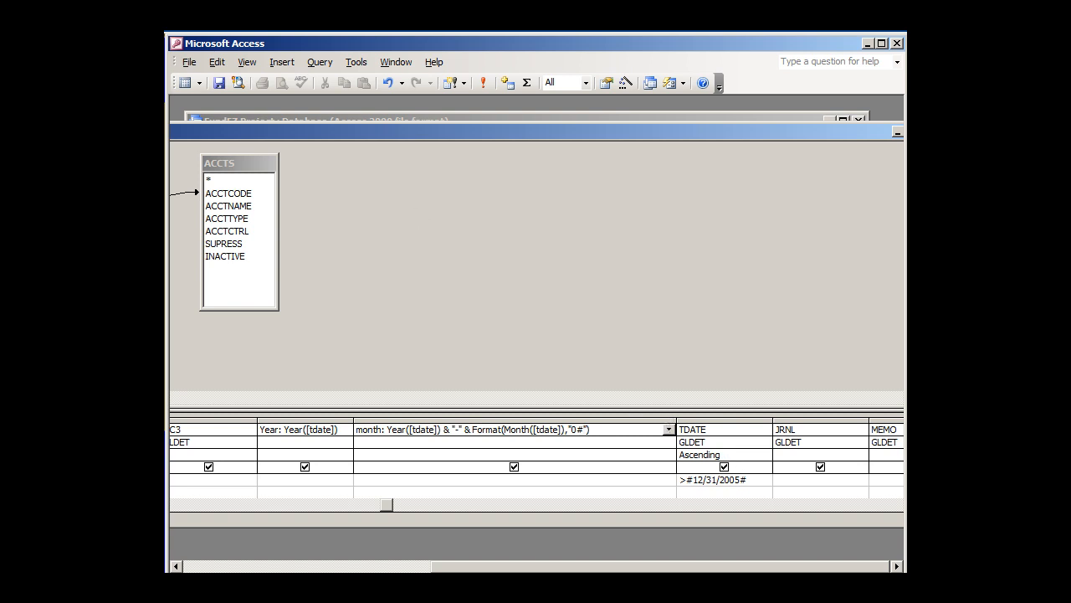
Check the TDATE criterion, preview the query's records across to the AMOUNT column, and return to its design
{"action": "left_click", "coordinate": [718, 481]}
{"action": "left_click", "coordinate": [187, 83]}
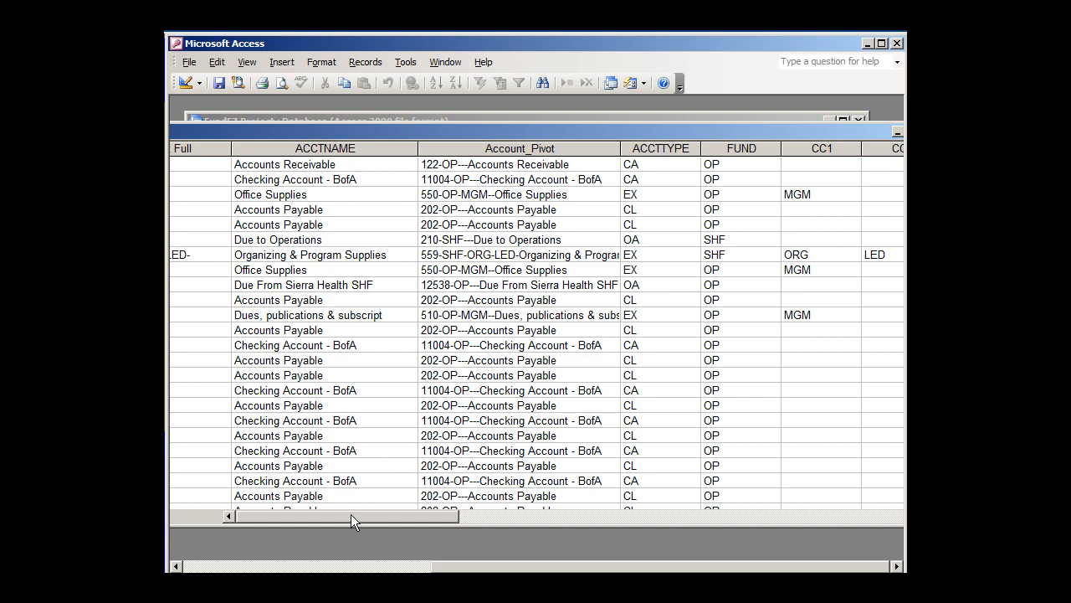
{"action": "left_click_drag", "start_coordinate": [350, 514], "coordinate": [519, 525]}
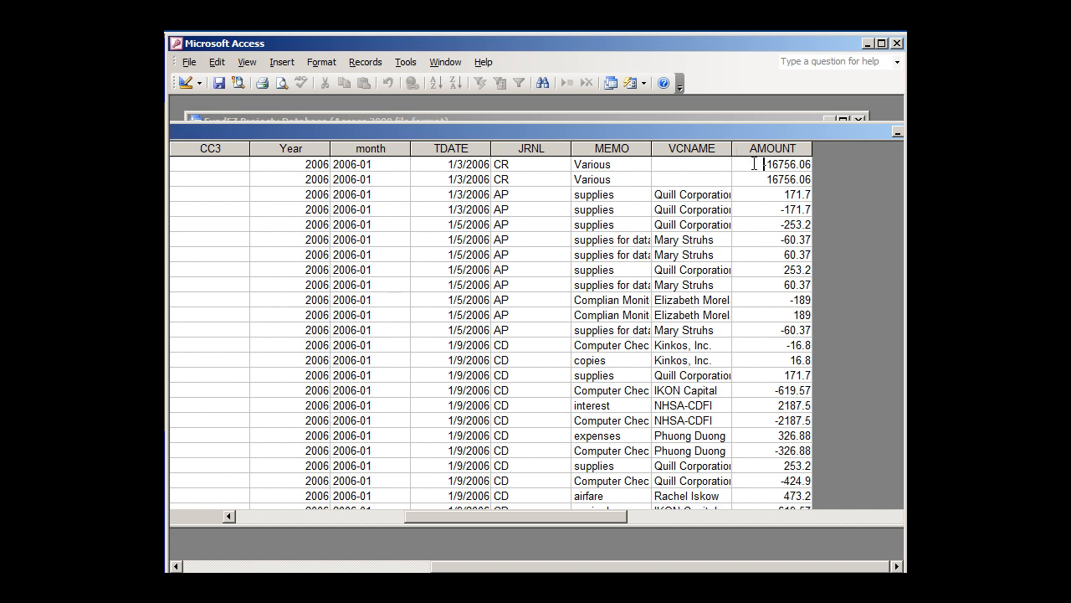
{"action": "left_click", "coordinate": [186, 82]}
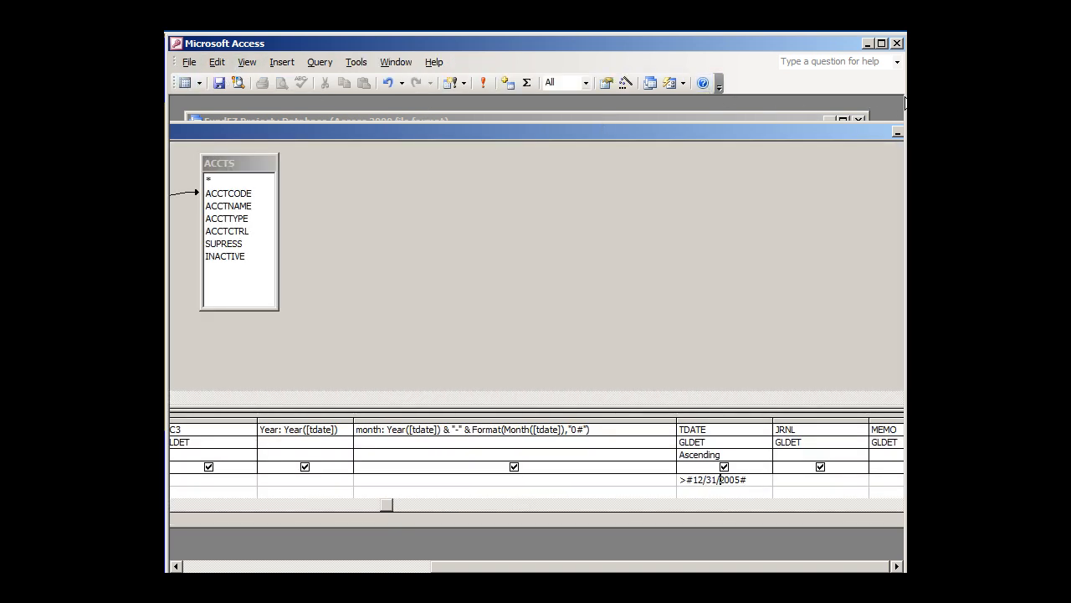
Close the 02 - GLDET Conversion query and save its design changes
{"action": "left_click_drag", "start_coordinate": [858, 133], "coordinate": [808, 135]}
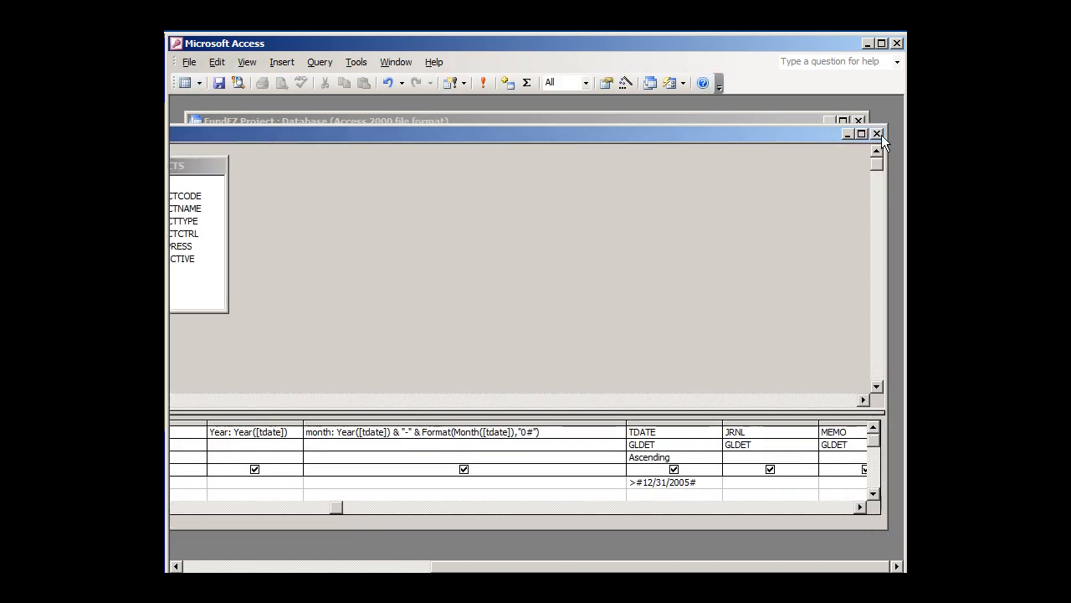
{"action": "left_click", "coordinate": [877, 134]}
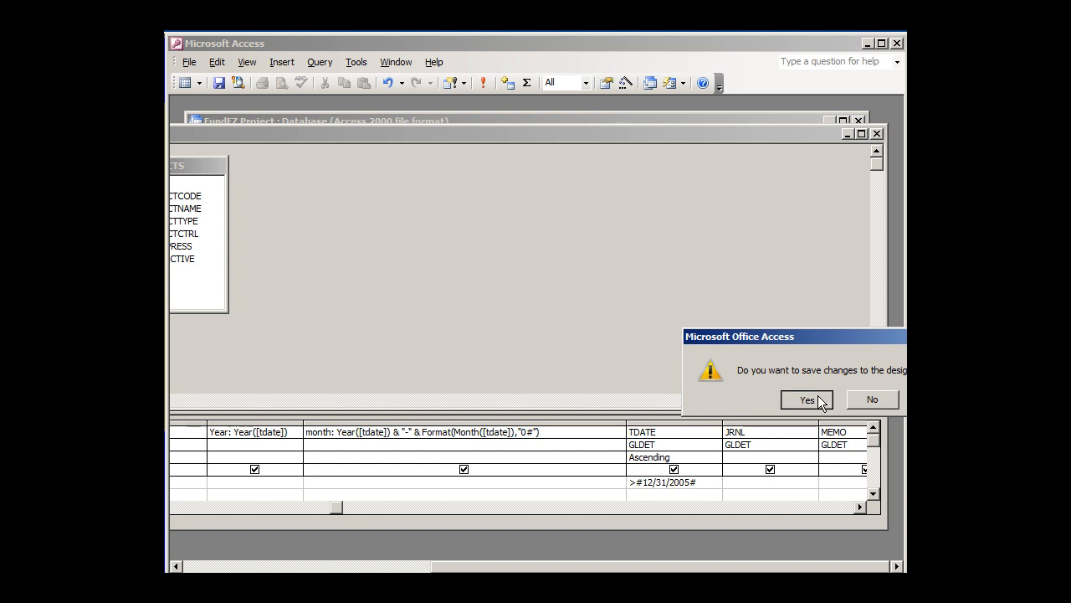
{"action": "left_click", "coordinate": [820, 401]}
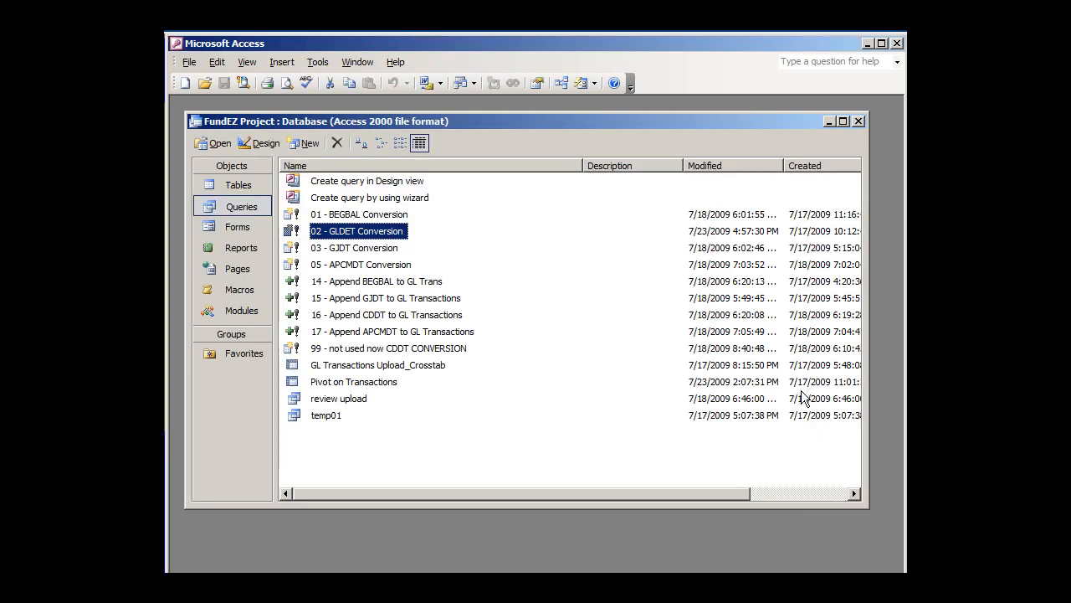
Go through the 01, 02, 03 and 05 conversion queries and look over the database's table list
{"action": "left_click", "coordinate": [351, 217]}
{"action": "left_click", "coordinate": [352, 232]}
{"action": "left_click", "coordinate": [351, 246]}
{"action": "left_click", "coordinate": [358, 266]}
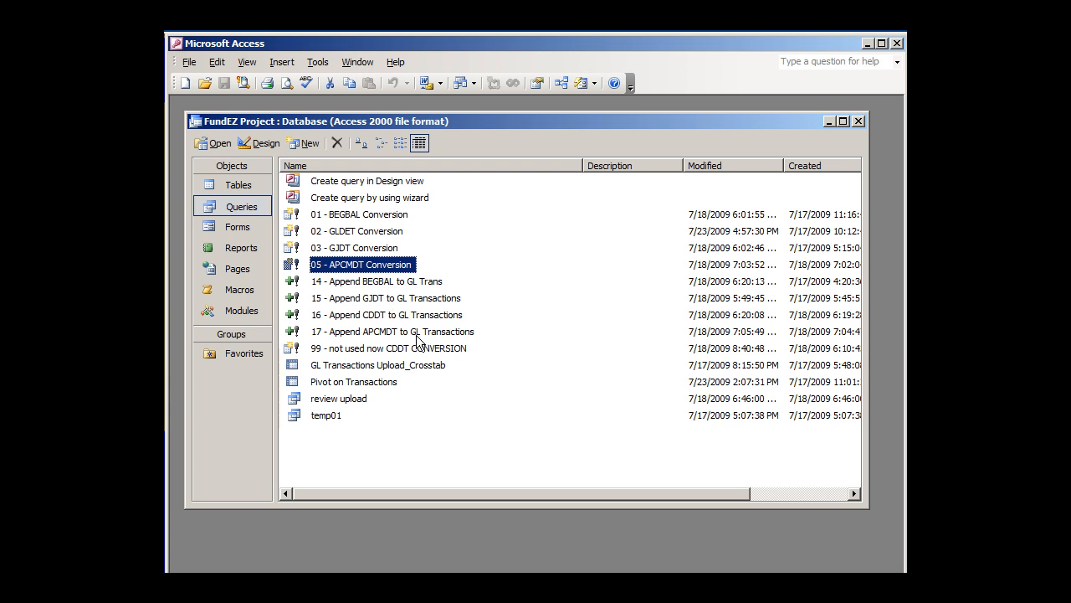
{"action": "left_click", "coordinate": [241, 185]}
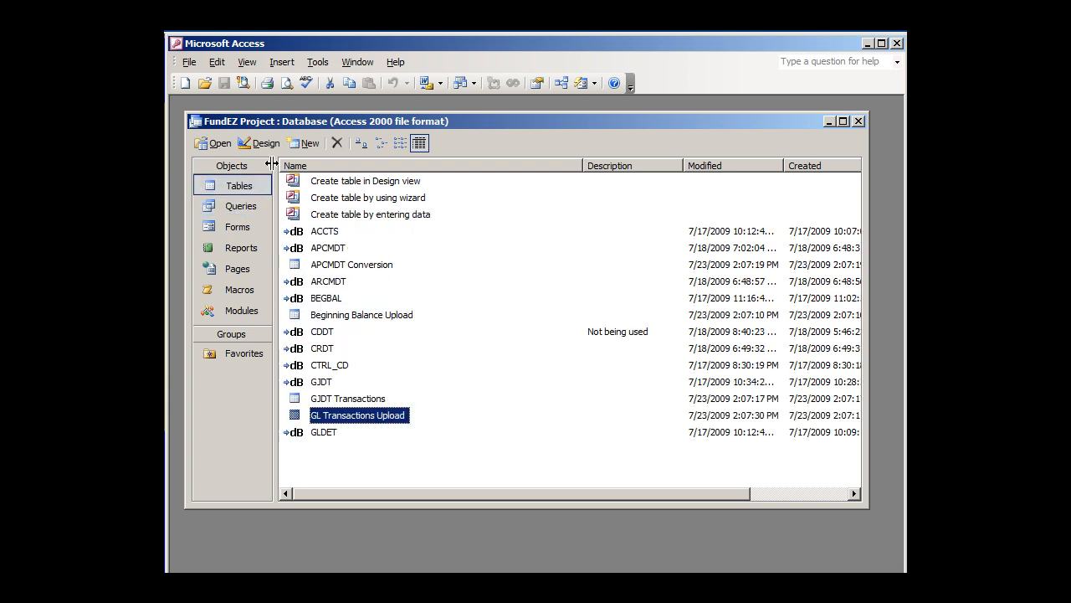
{"action": "left_click", "coordinate": [256, 206]}
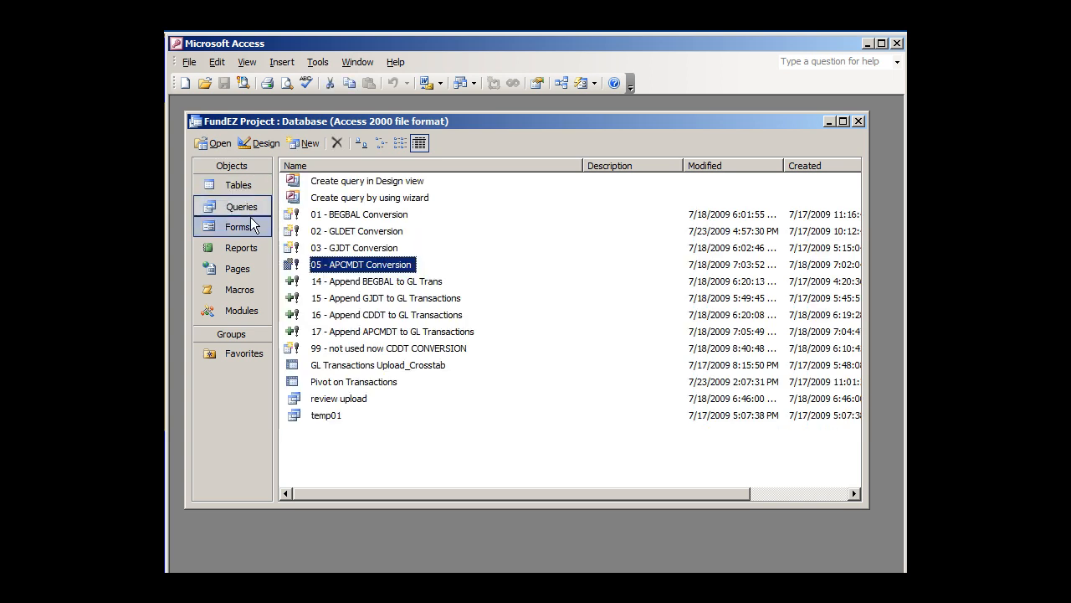
Review the sequence of OpenQuery actions in the Run Queries macro's design, and close it
{"action": "left_click", "coordinate": [240, 288]}
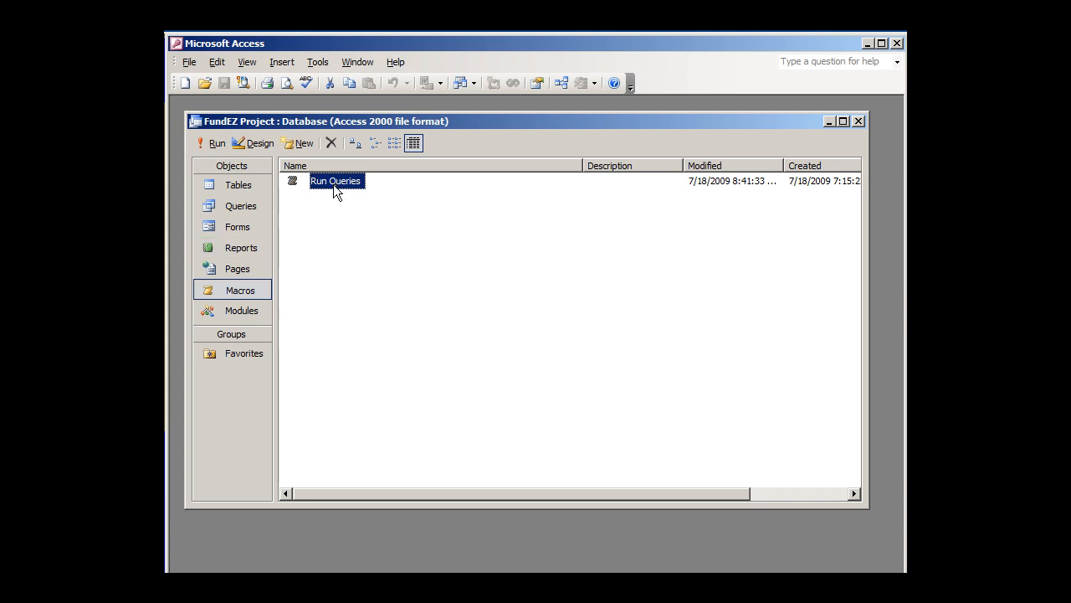
{"action": "left_click", "coordinate": [208, 139]}
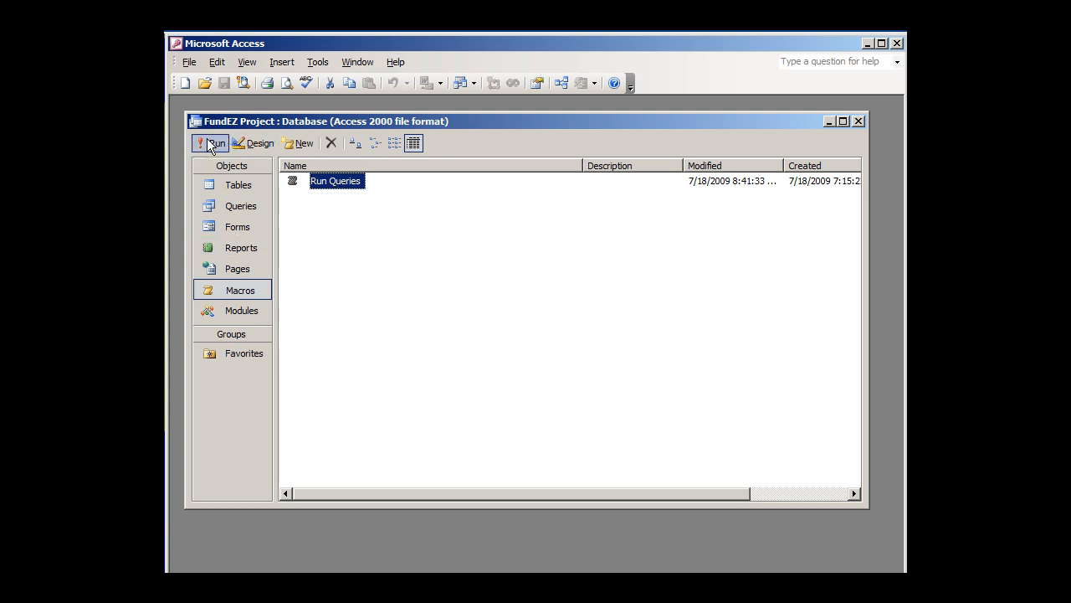
{"action": "left_click", "coordinate": [264, 146]}
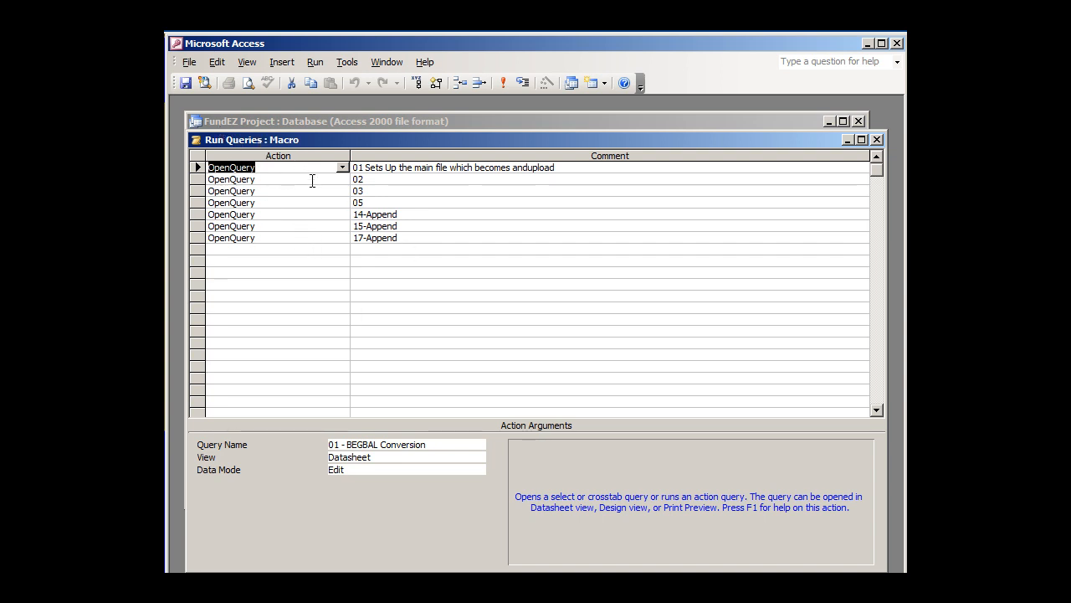
{"action": "left_click", "coordinate": [877, 140]}
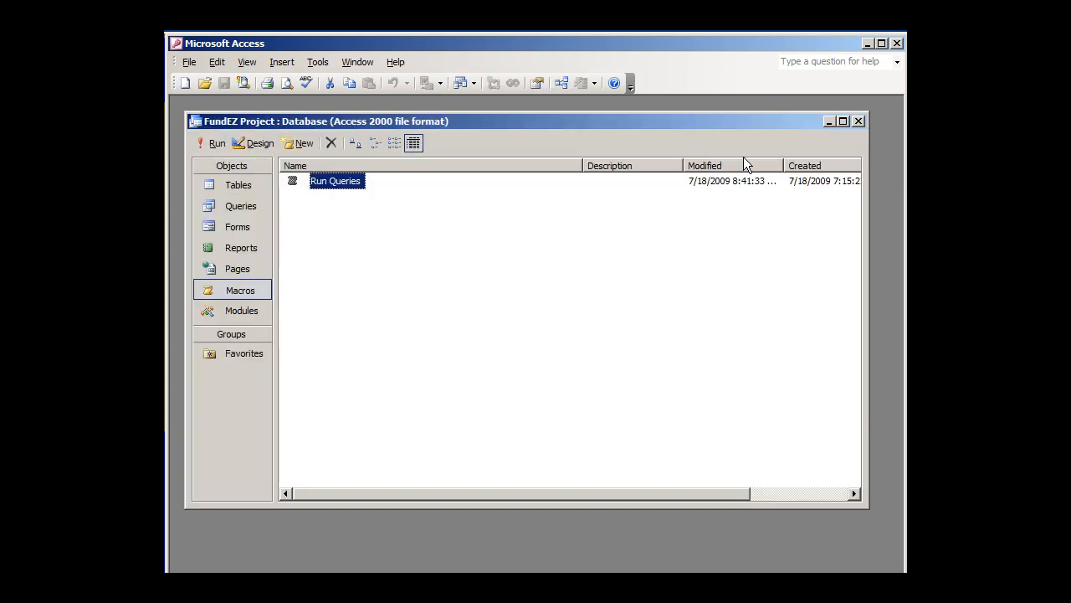
Run the Run Queries macro, agreeing to replace the existing tables such as Beginning Balance Upload, GJDT Transactions and APCMDT Conversion
{"action": "left_click", "coordinate": [213, 143]}
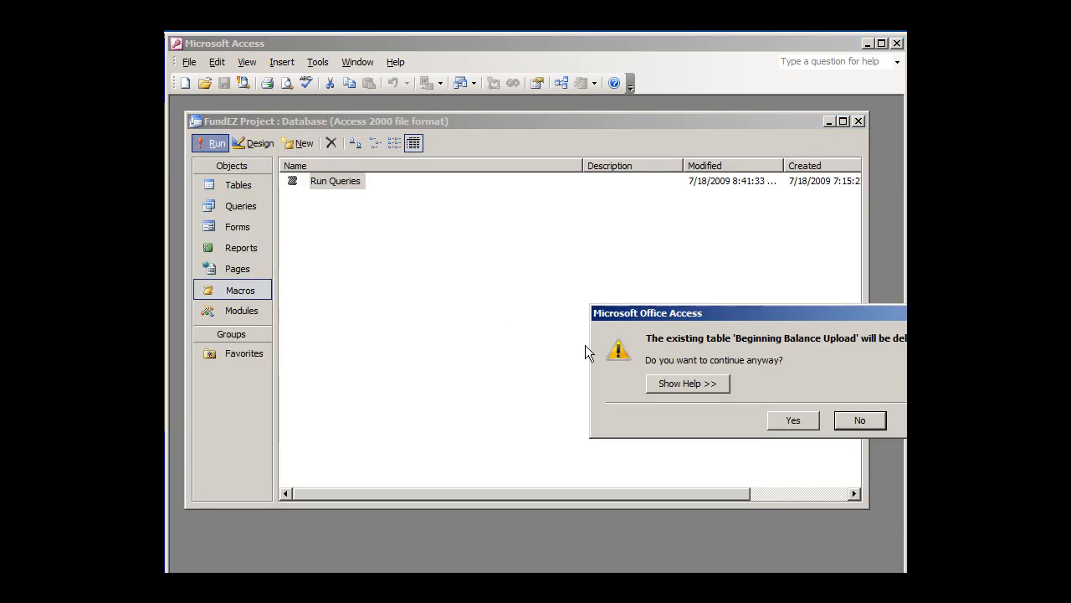
{"action": "left_click", "coordinate": [795, 421]}
{"action": "left_click", "coordinate": [800, 421]}
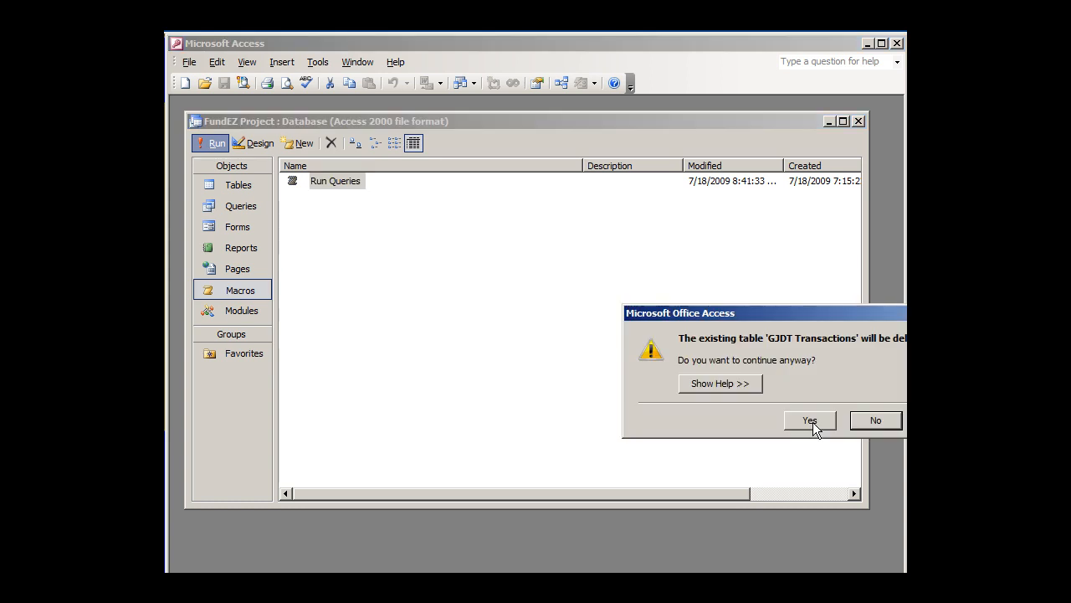
{"action": "left_click", "coordinate": [812, 422]}
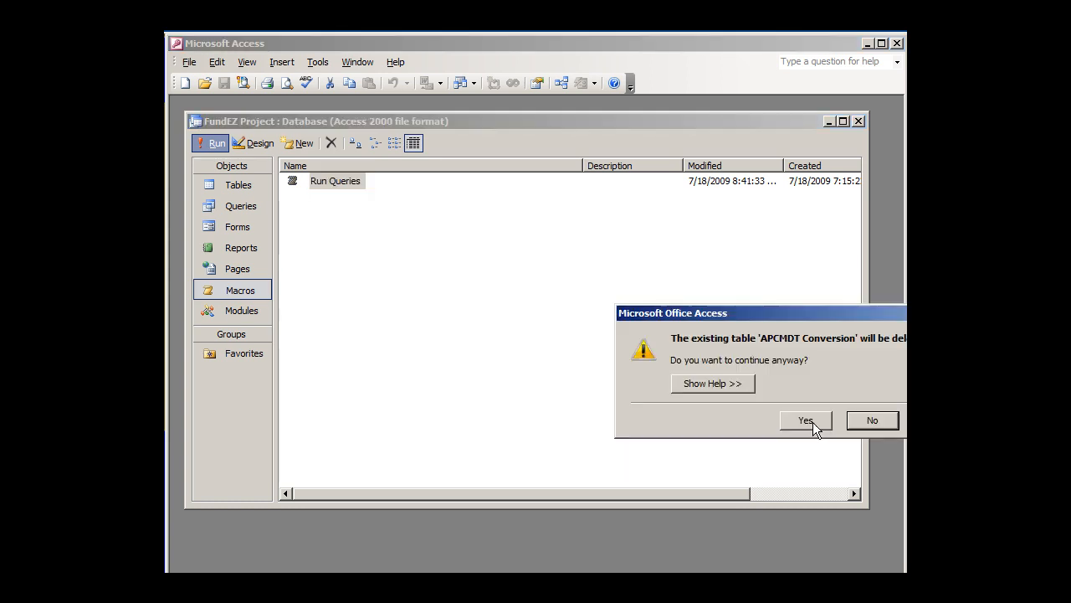
{"action": "left_click", "coordinate": [812, 422]}
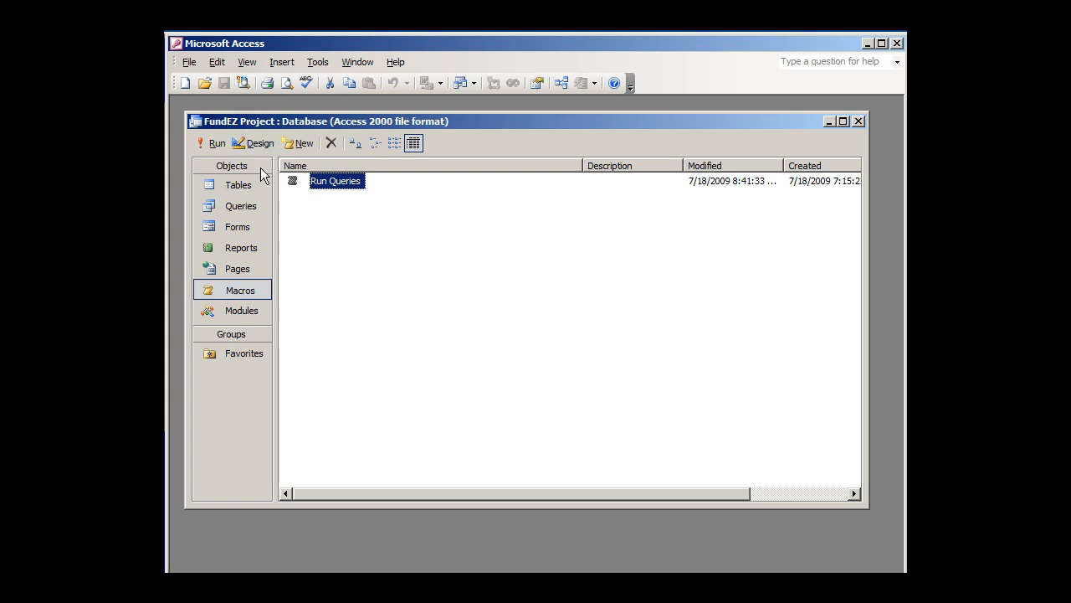
Open the Pivot on Transactions crosstab query, look over its yearly amounts by account, and close it
{"action": "left_click", "coordinate": [253, 205]}
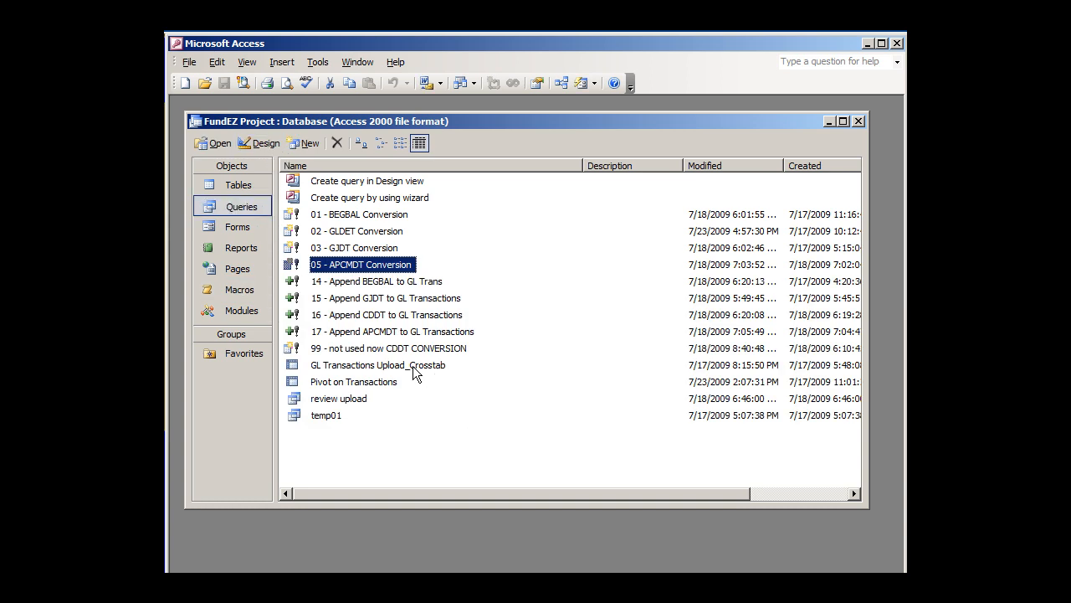
{"action": "left_click", "coordinate": [398, 366]}
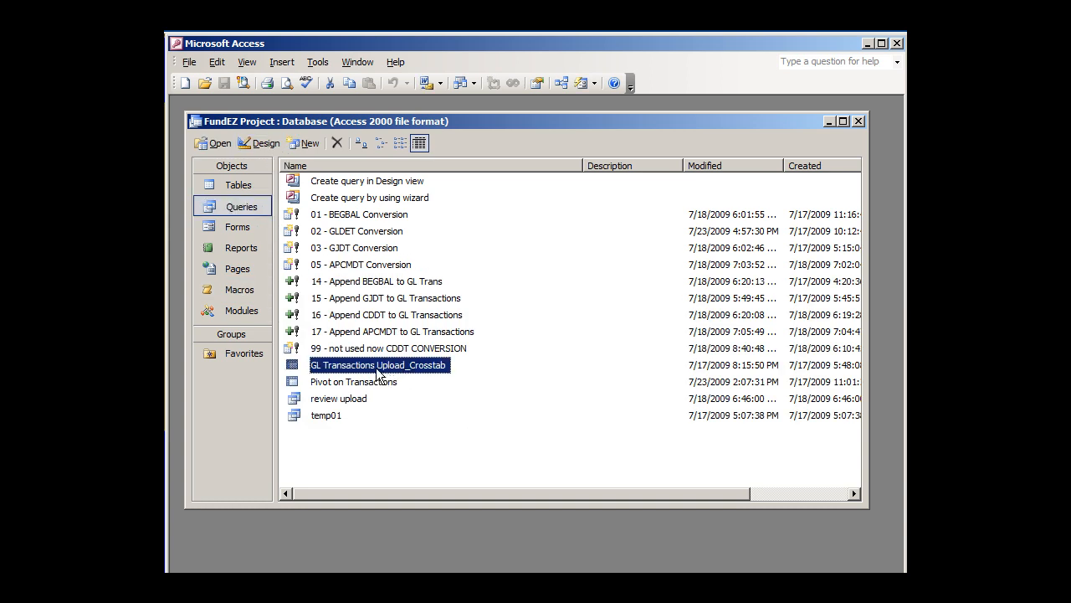
{"action": "left_click", "coordinate": [353, 383]}
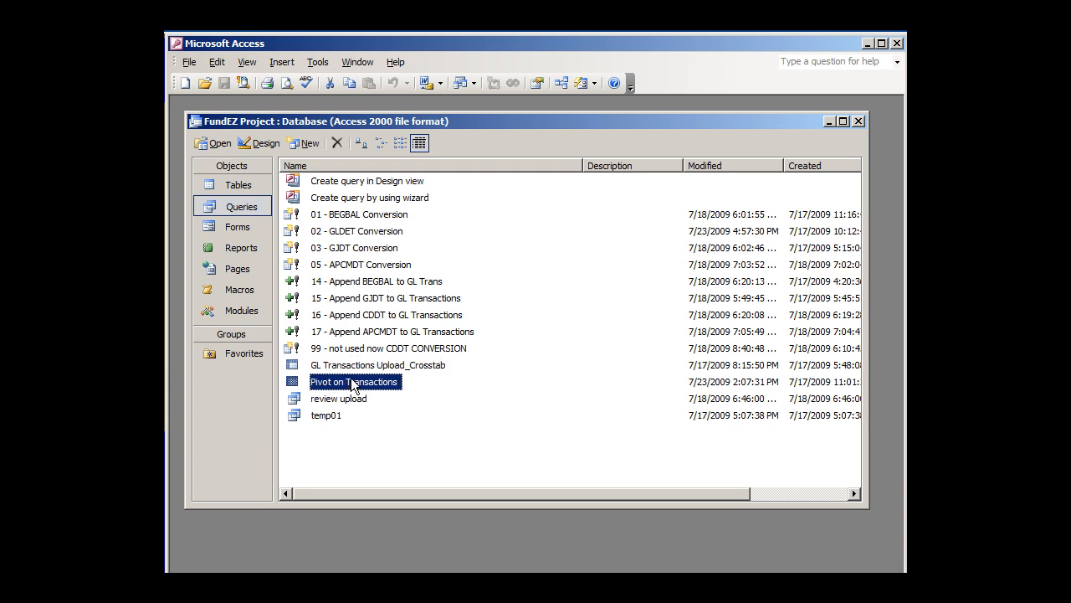
{"action": "double_click", "coordinate": [346, 382]}
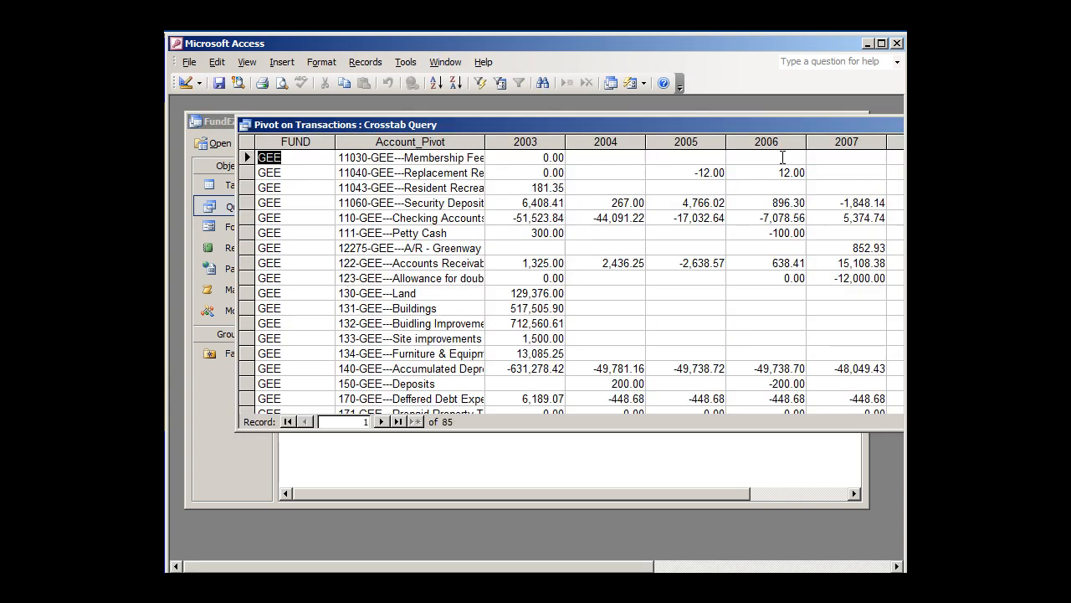
{"action": "left_click_drag", "start_coordinate": [764, 121], "coordinate": [264, 123]}
{"action": "left_click", "coordinate": [732, 122]}
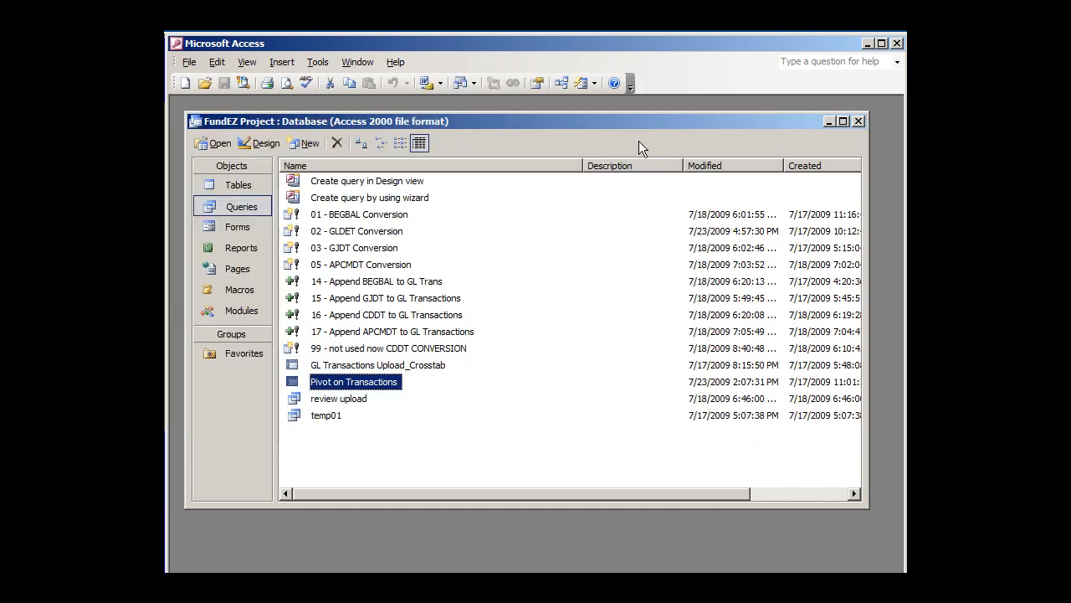
Examine the Pivot on Transactions design, including its FUND criterion and grouping, and display the query's results
{"action": "left_click", "coordinate": [269, 143]}
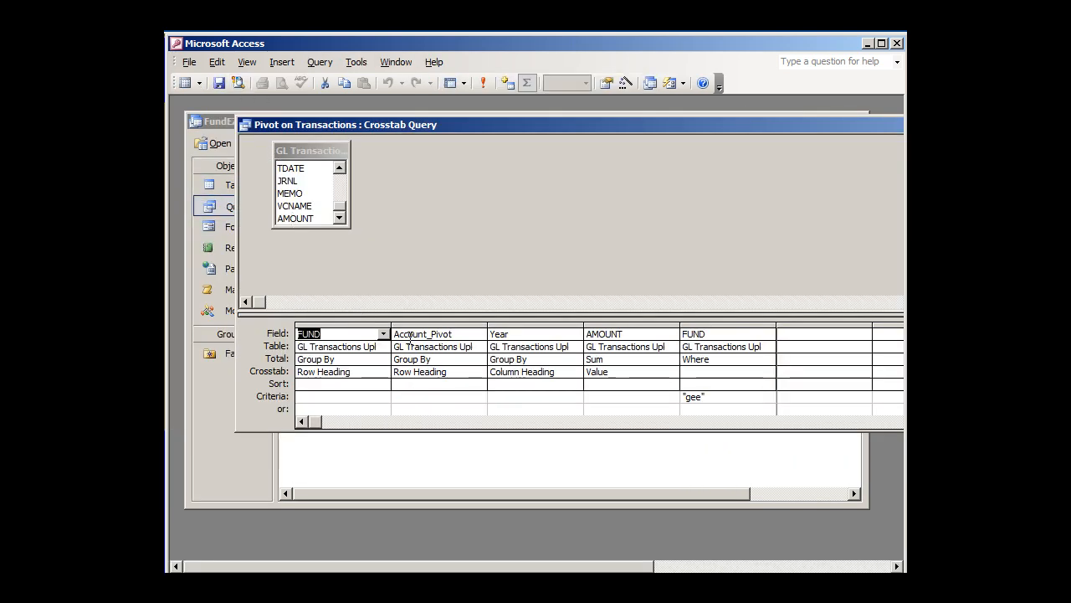
{"action": "left_click", "coordinate": [725, 397]}
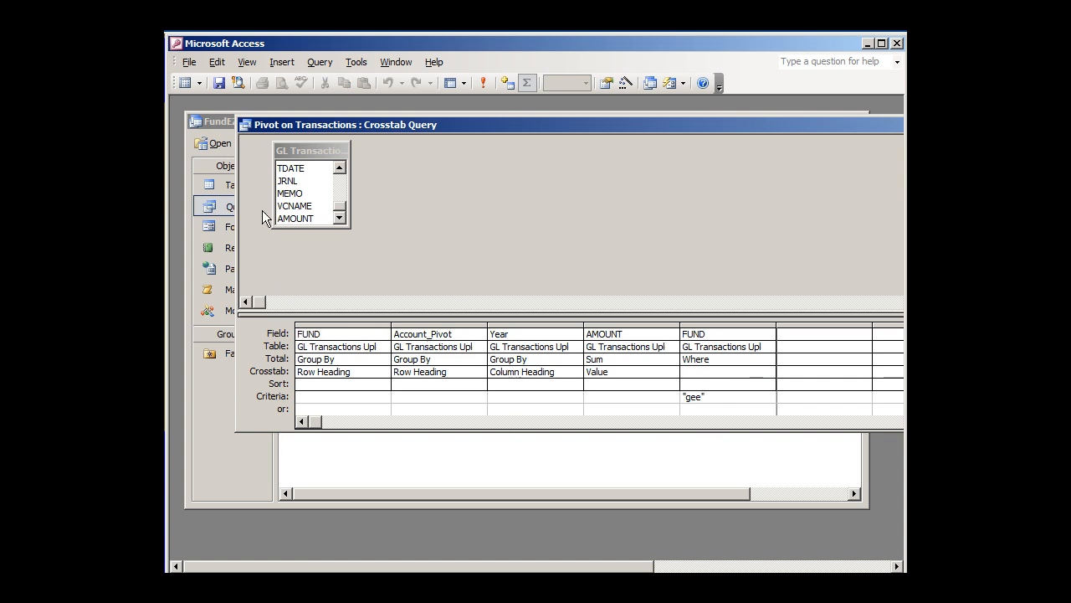
{"action": "left_click", "coordinate": [334, 358]}
{"action": "left_click", "coordinate": [338, 346]}
{"action": "left_click", "coordinate": [187, 83]}
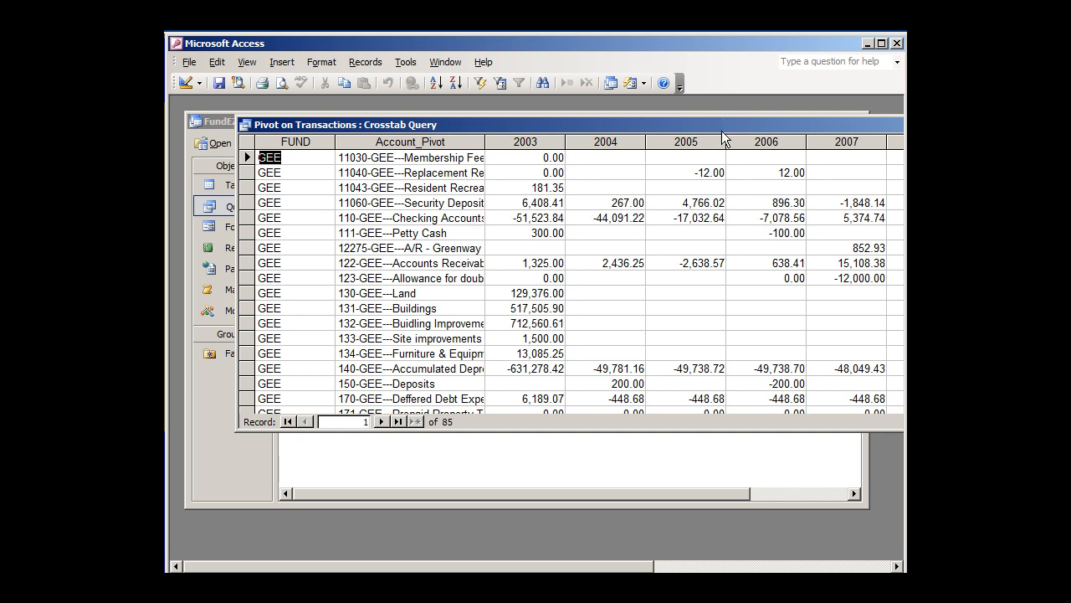
Shift the crosstab results window to view the year columns through 2009, and close the query
{"action": "left_click_drag", "start_coordinate": [722, 128], "coordinate": [661, 113]}
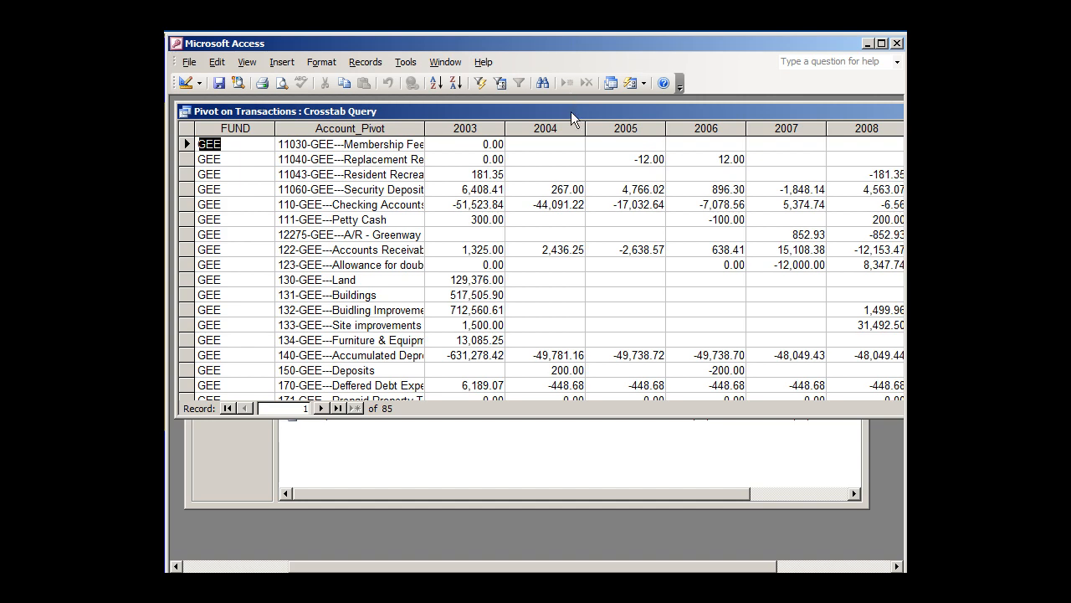
{"action": "mouse_move", "coordinate": [571, 111]}
{"action": "left_mouse_down"}
{"action": "mouse_move", "coordinate": [336, 117]}
{"action": "mouse_move", "coordinate": [275, 140]}
{"action": "mouse_move", "coordinate": [594, 138]}
{"action": "mouse_move", "coordinate": [577, 115]}
{"action": "left_mouse_up"}
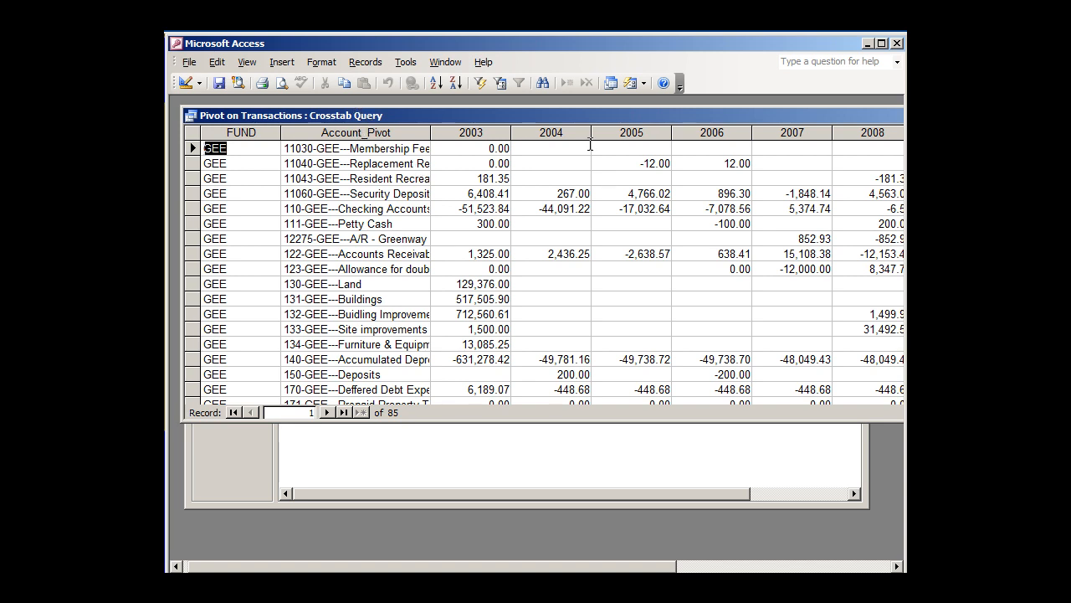
{"action": "left_click_drag", "start_coordinate": [672, 114], "coordinate": [187, 134]}
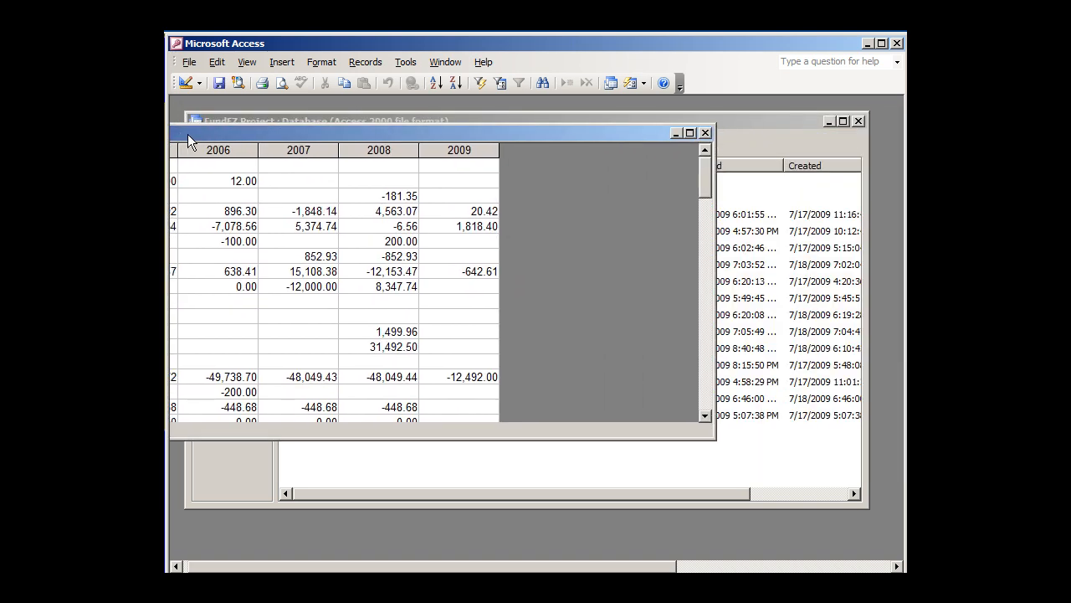
{"action": "left_click", "coordinate": [706, 133]}
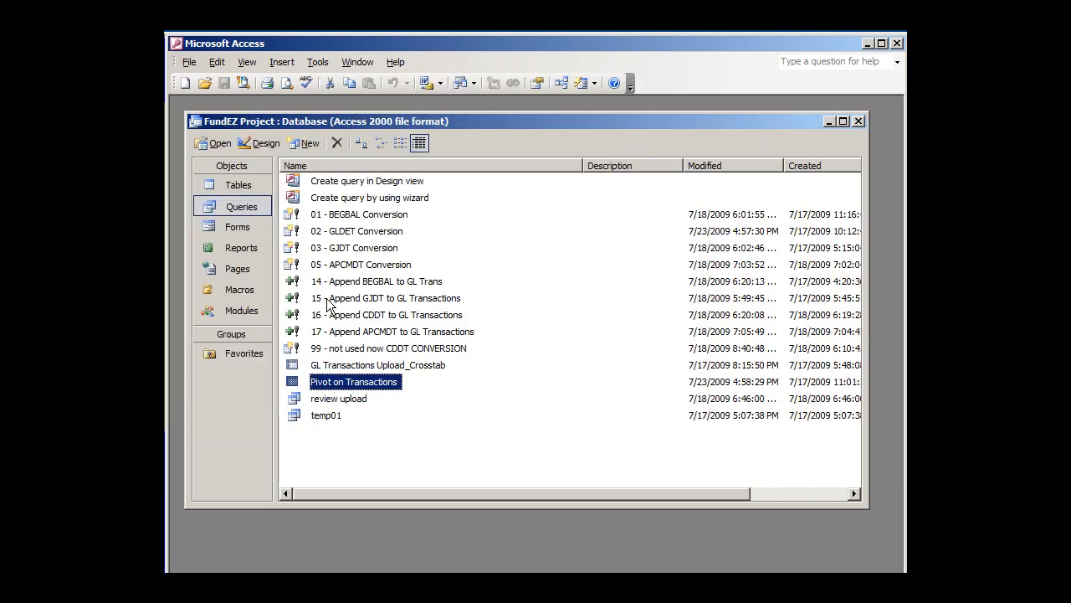
Go back over the 02 - GLDET Conversion query and the append queries 14, 15 and 17 in the query list
{"action": "left_click", "coordinate": [325, 232]}
{"action": "left_click", "coordinate": [368, 283]}
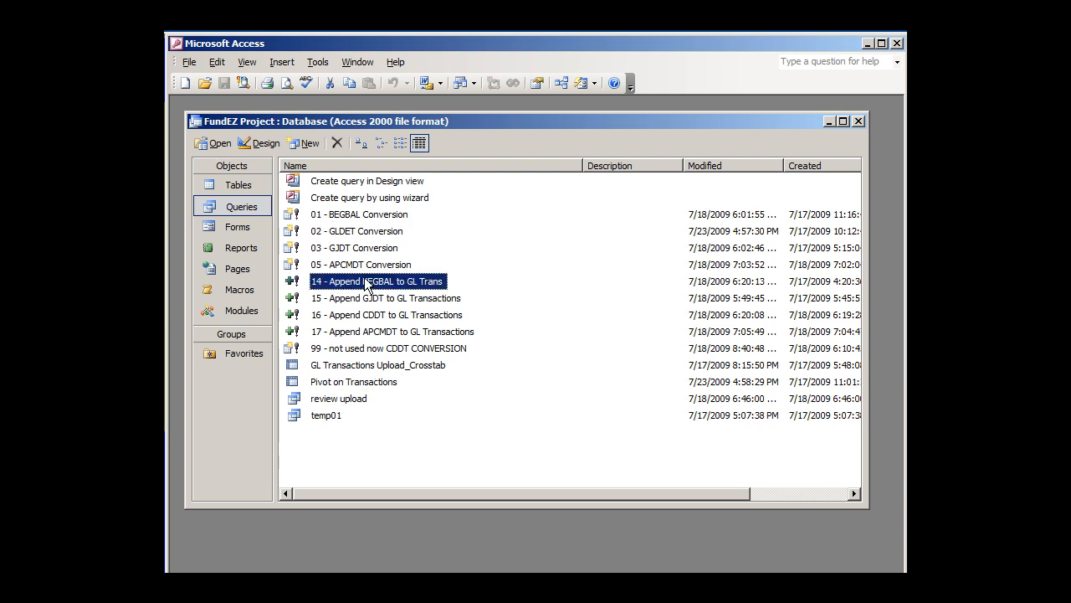
{"action": "left_click", "coordinate": [378, 300]}
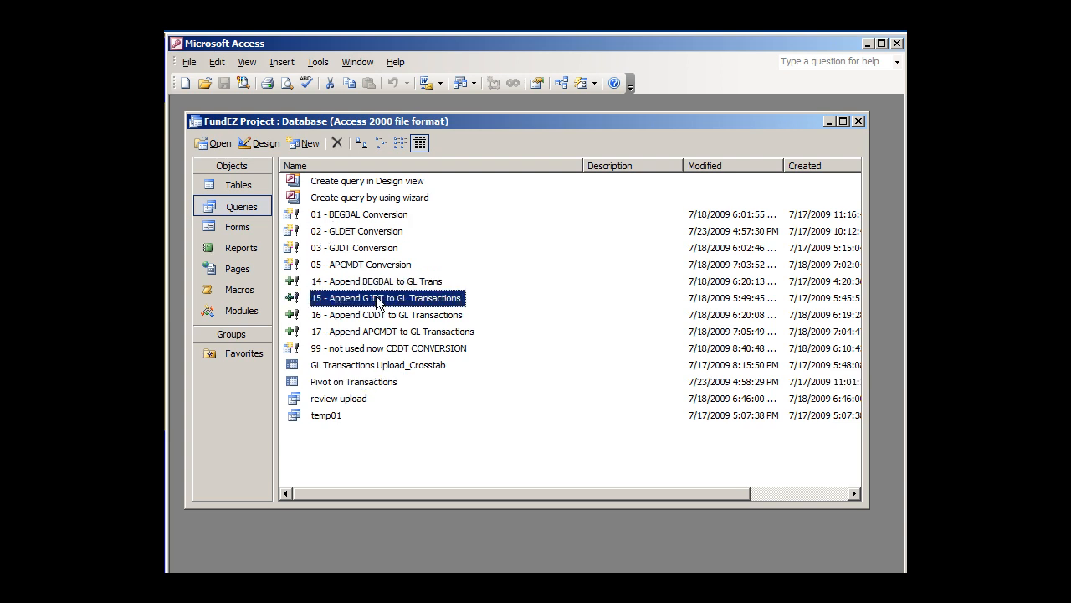
{"action": "left_click", "coordinate": [375, 287]}
{"action": "left_click", "coordinate": [379, 299]}
{"action": "left_click", "coordinate": [366, 283]}
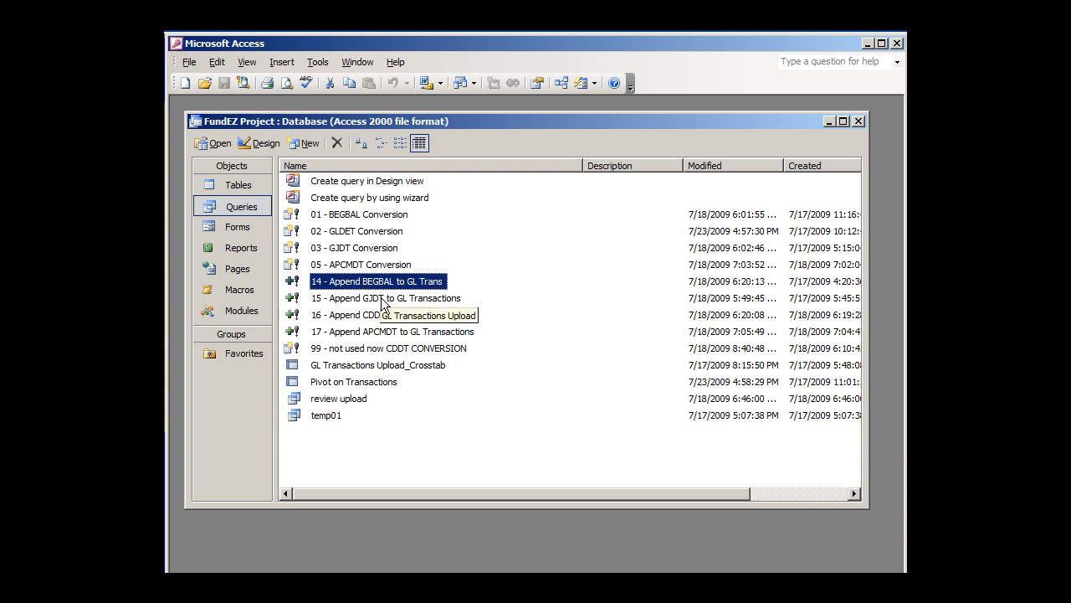
{"action": "left_click", "coordinate": [382, 332]}
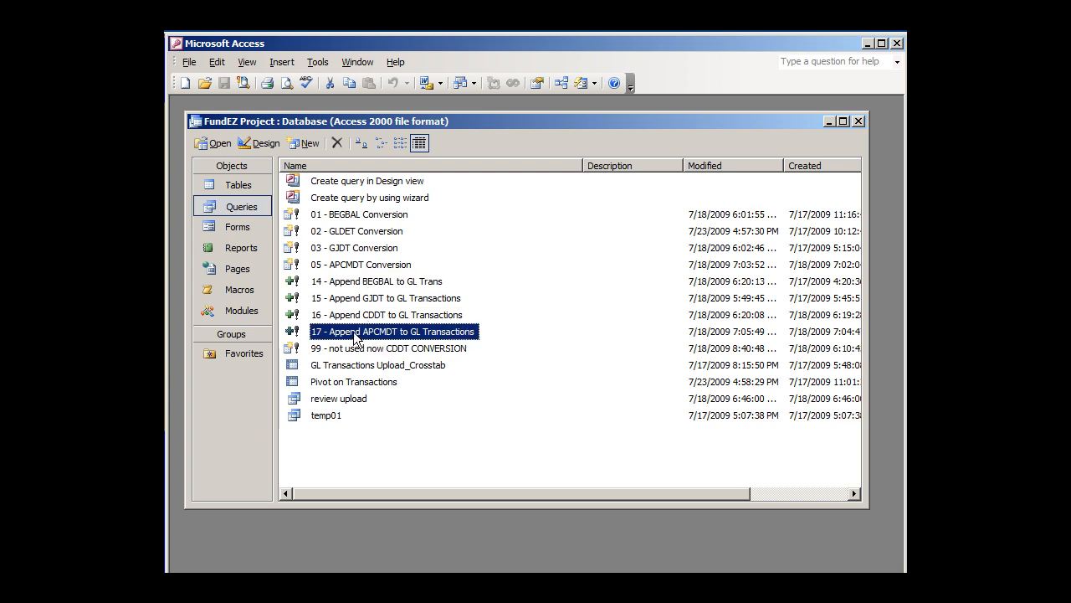